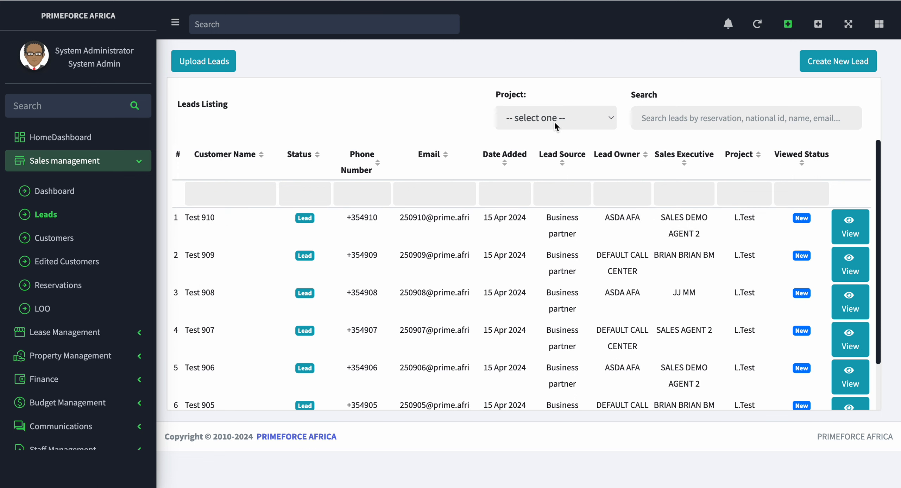
Step: Check the project filter choices, open a new lead form and review its Bio-Data fields, including the Lead Status options
click(554, 120)
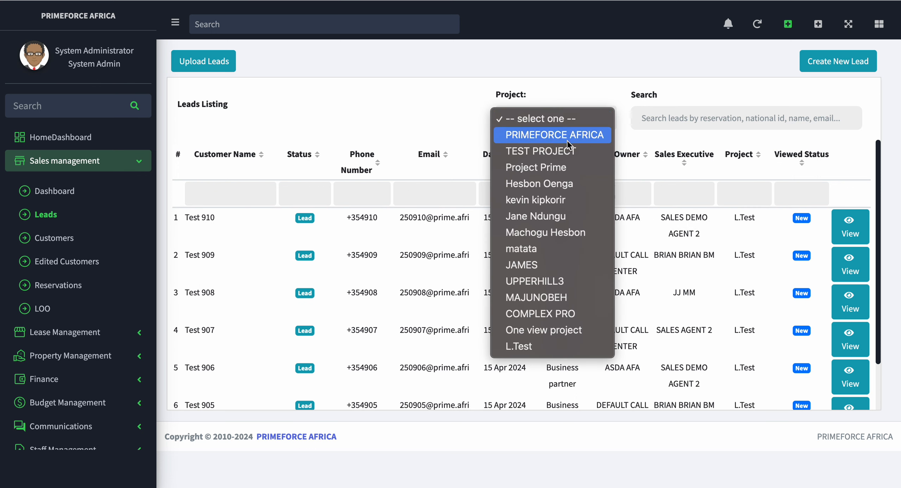
click(833, 60)
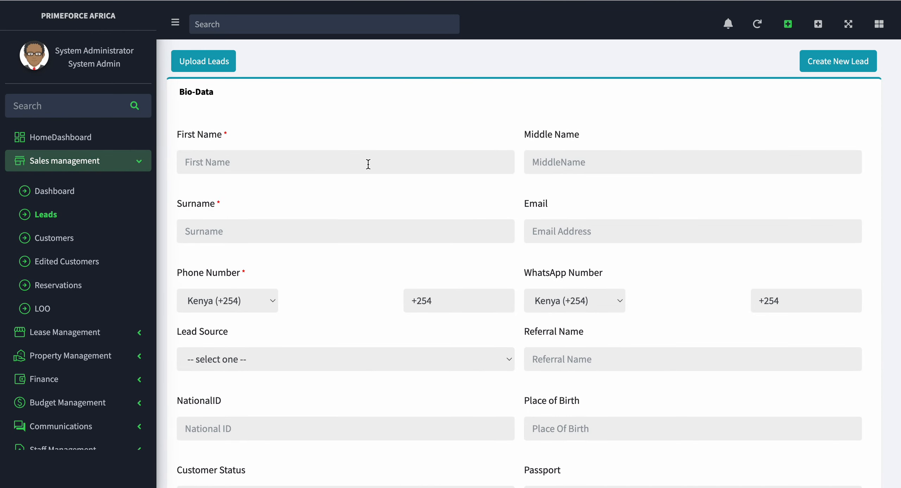
scroll(367, 164, down, 1)
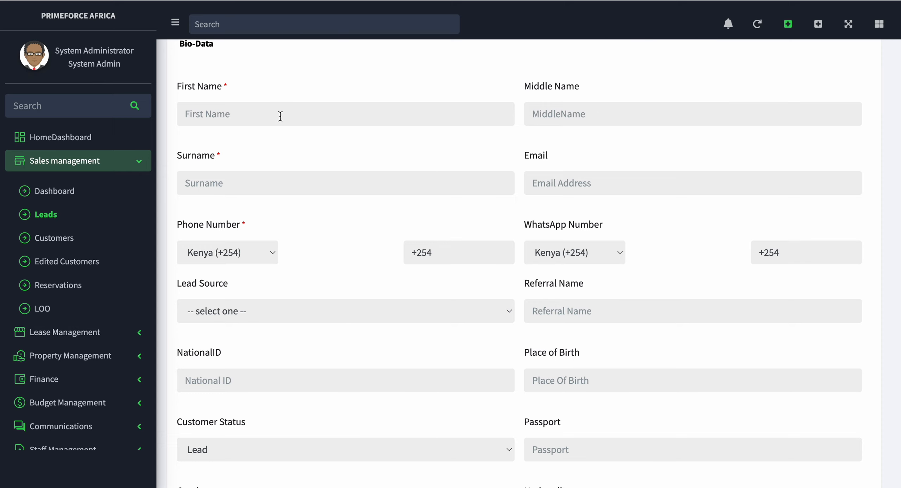
scroll(458, 204, down, 1)
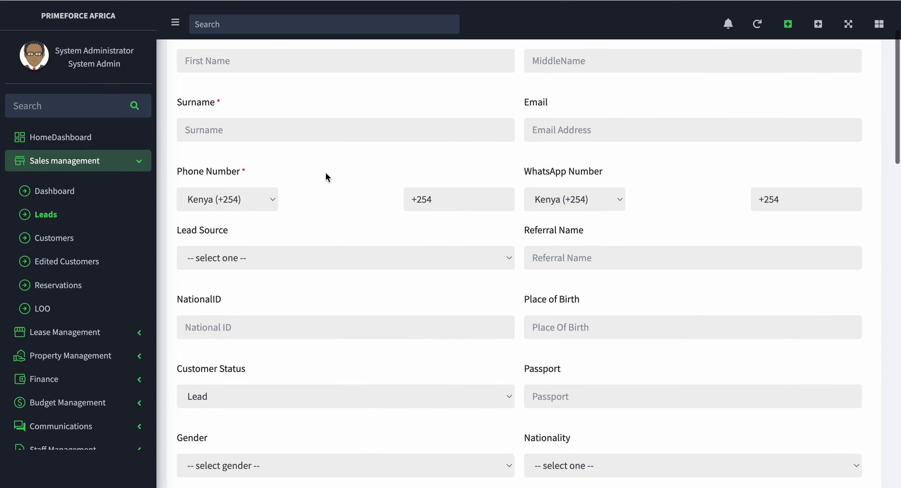
scroll(294, 259, down, 2)
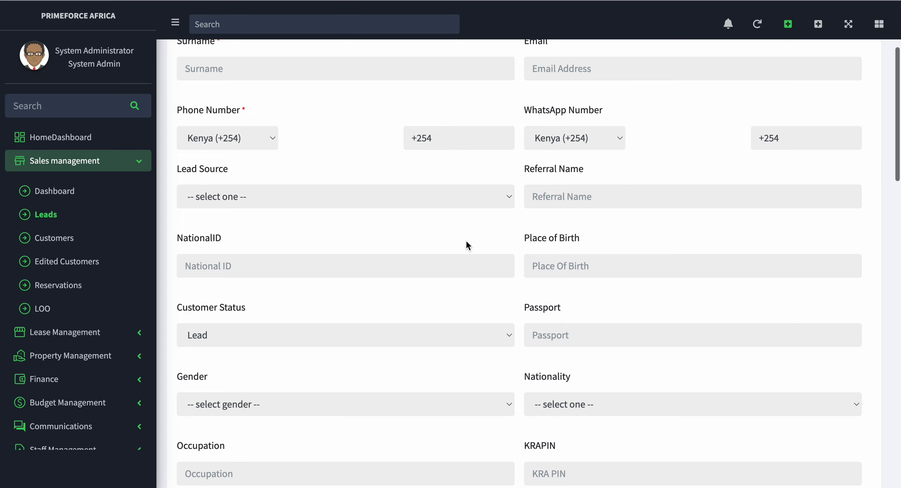
scroll(232, 266, down, 3)
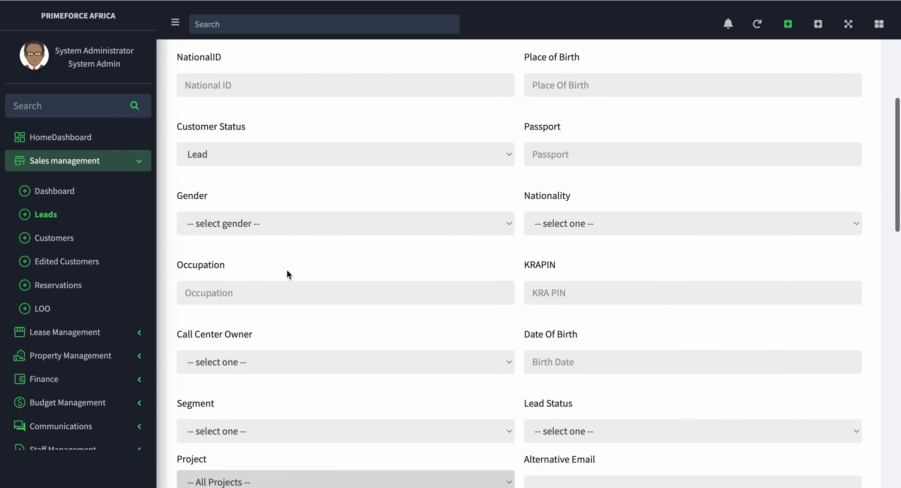
scroll(287, 270, down, 1)
scroll(287, 270, down, 1)
scroll(287, 270, down, 1)
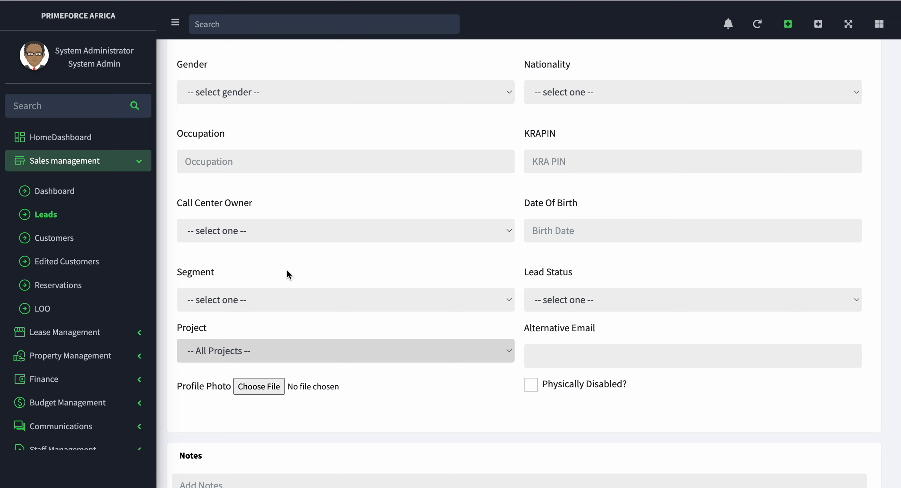
click(636, 305)
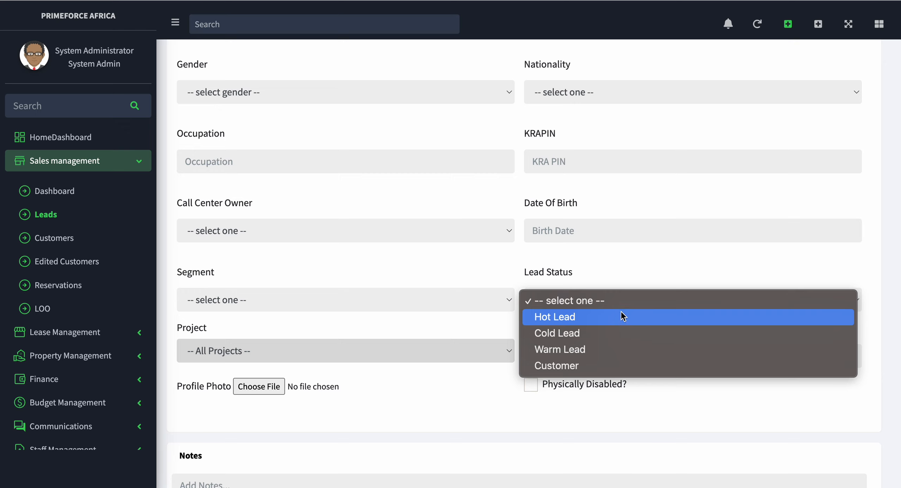
click(431, 378)
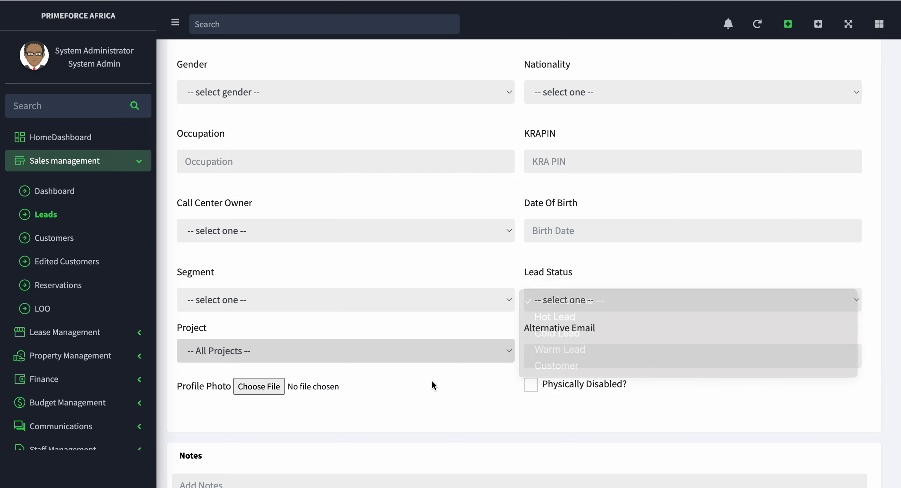
Step: Review the new lead form's notes, advocate, kin, address and lead preference sections, including the Property Type options
scroll(431, 379, down, 6)
scroll(432, 380, down, 1)
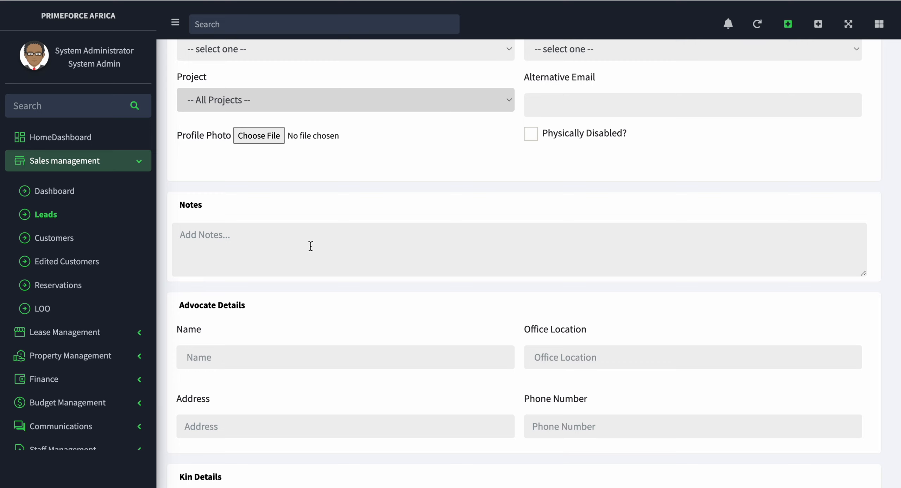
scroll(310, 246, down, 5)
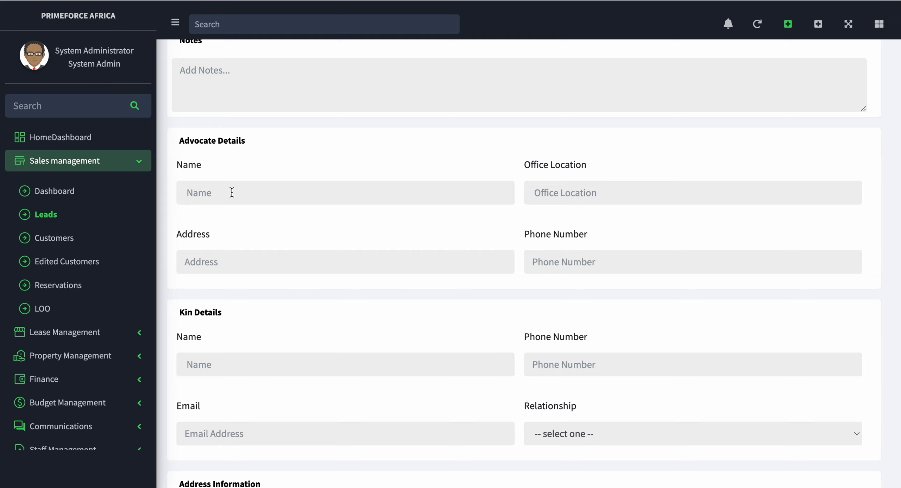
scroll(335, 247, down, 10)
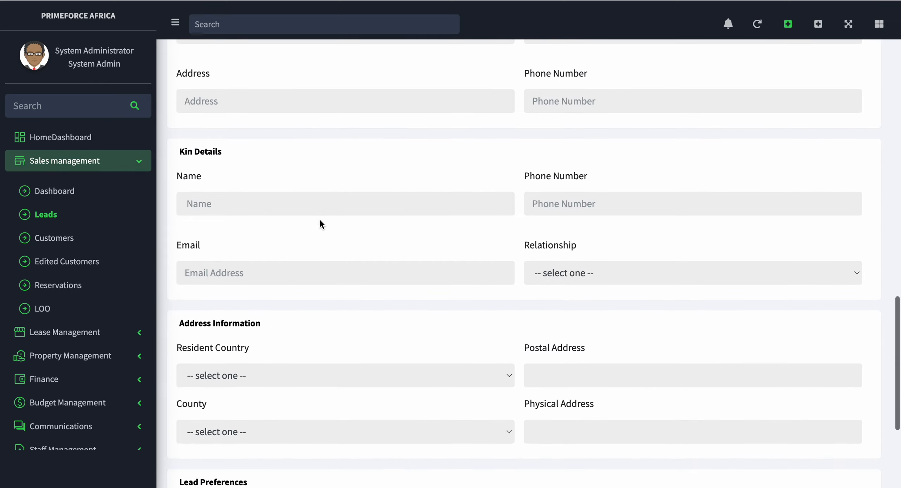
scroll(316, 218, down, 1)
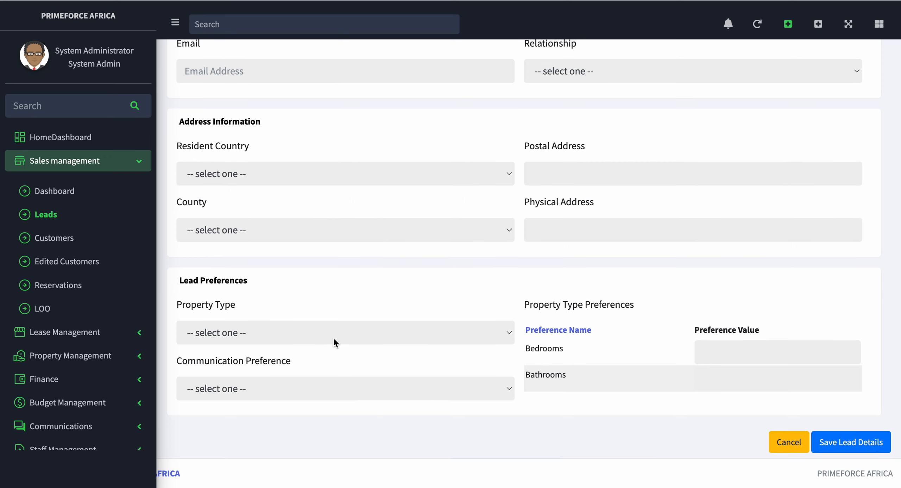
click(390, 337)
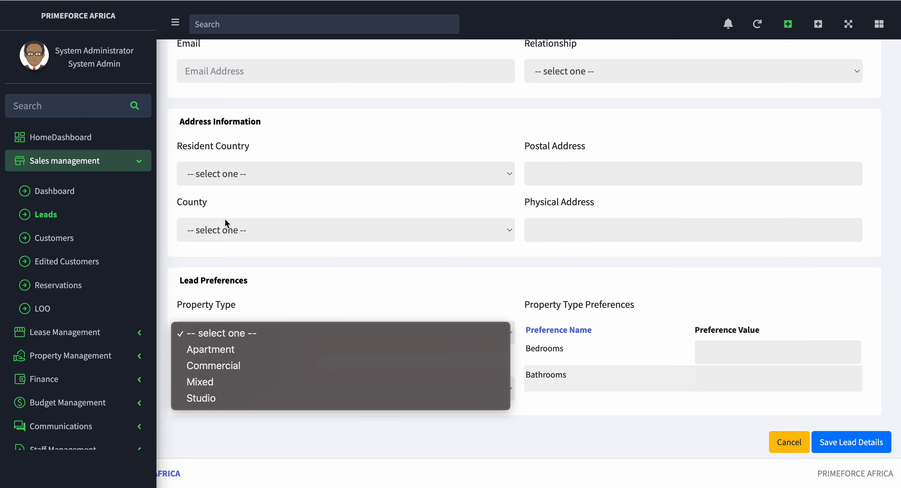
click(320, 203)
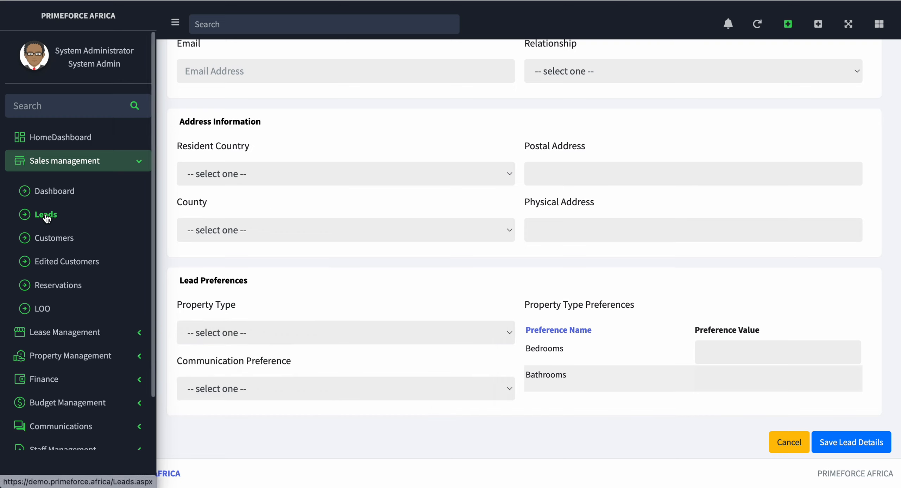
Step: Return to the leads listing without saving a new lead and view the details of lead Test 910
click(159, 216)
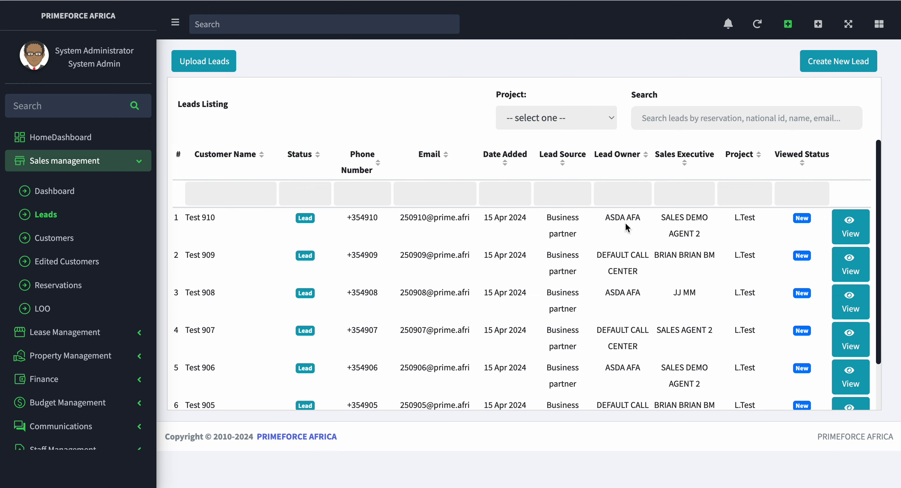
click(843, 236)
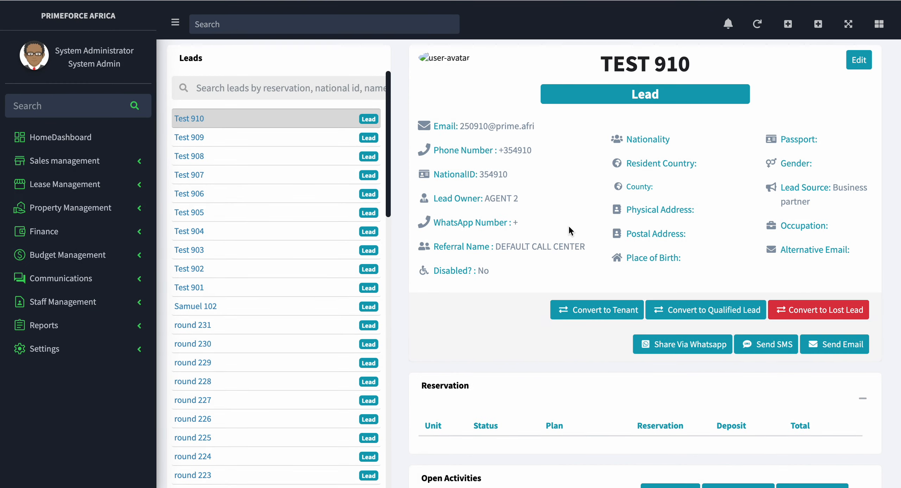
Step: Open the task creation form from the lead's Open Activities section, look over its fields and close it unsaved
scroll(664, 372, down, 6)
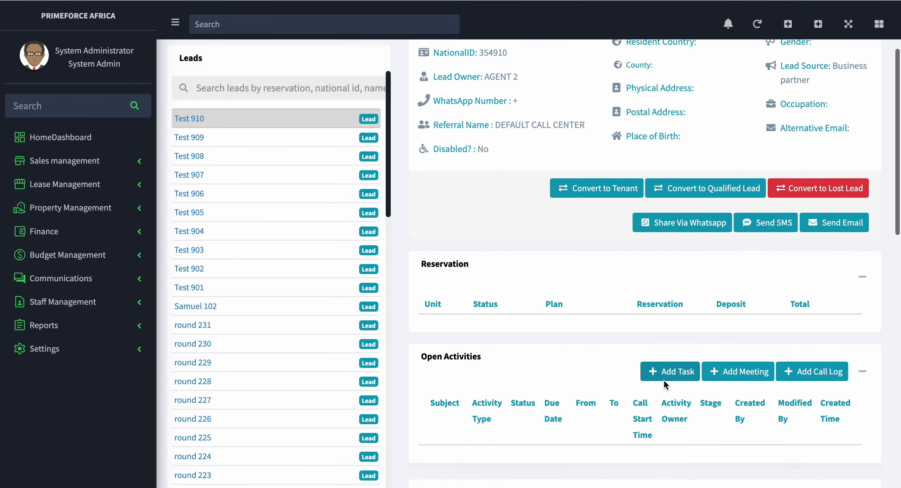
click(681, 280)
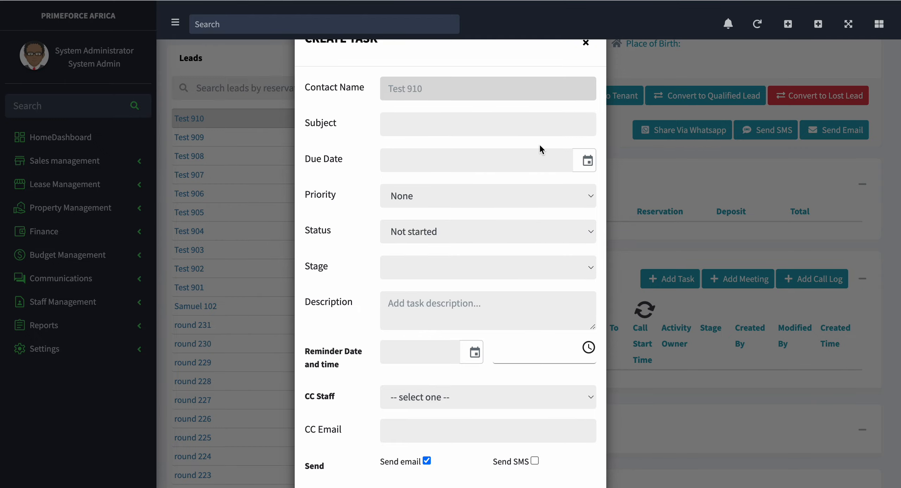
click(586, 43)
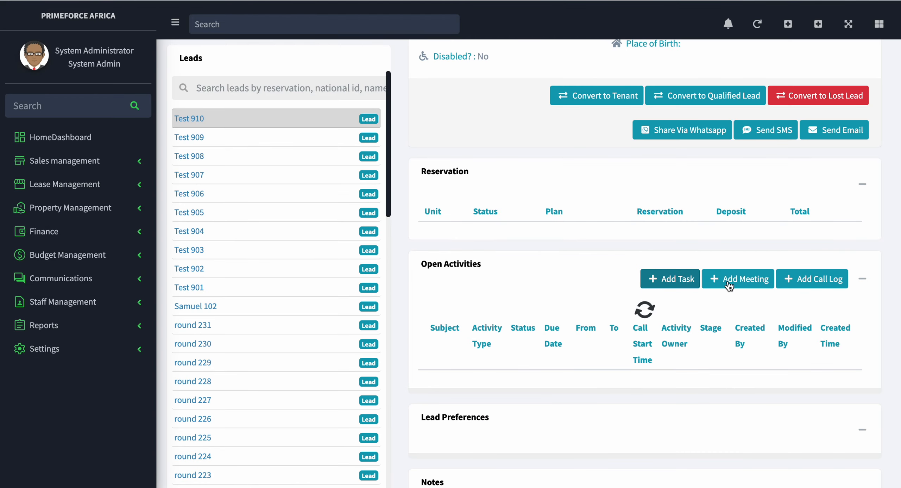
Step: Open the lead's meeting form, examine its CC Staff options and reminder date and time, and close it unsaved
click(745, 281)
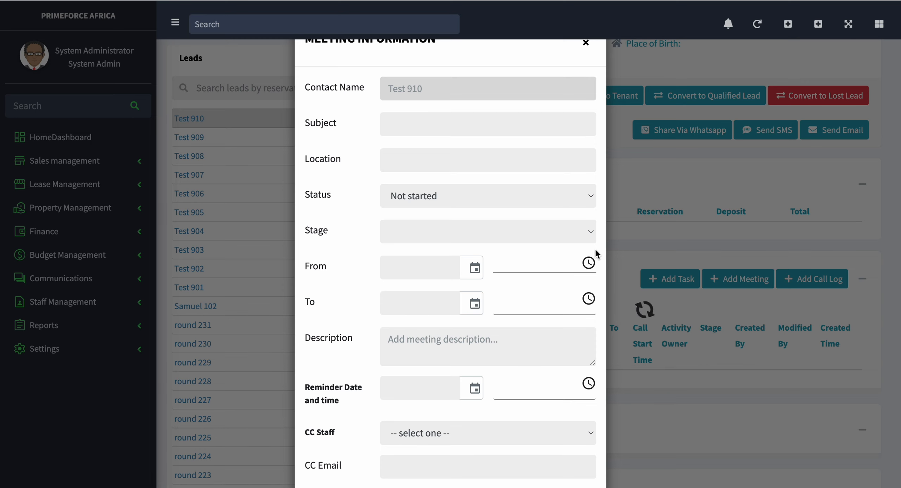
scroll(515, 234, down, 3)
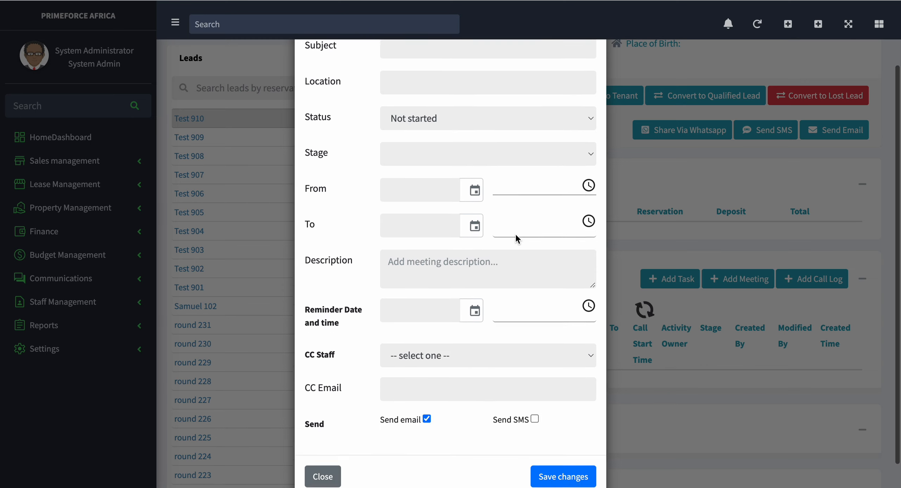
click(438, 338)
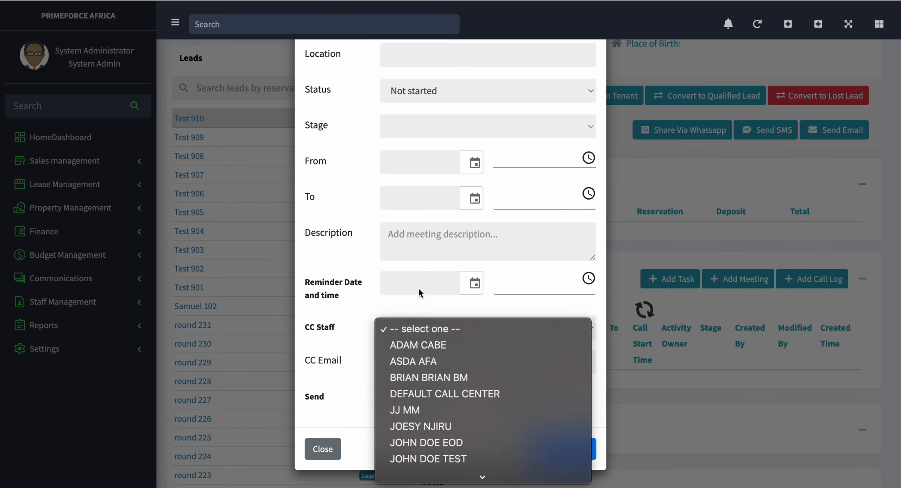
click(309, 283)
drag(308, 284, 346, 297)
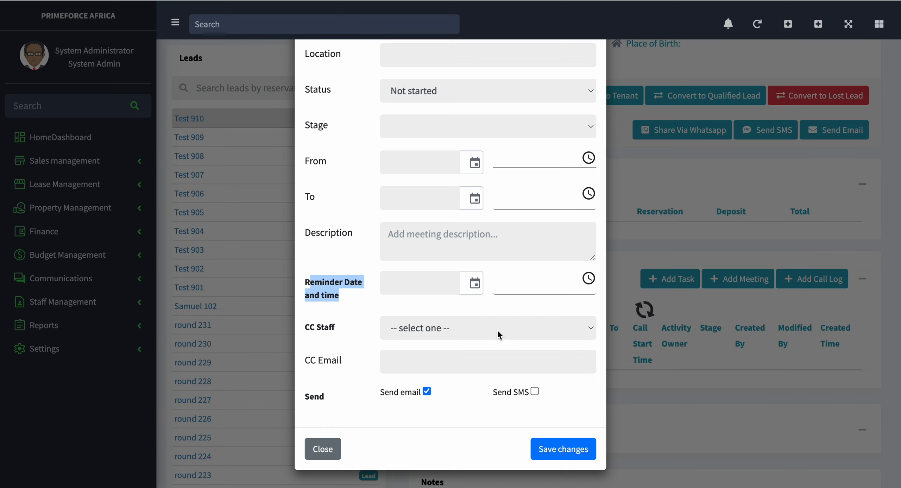
click(325, 449)
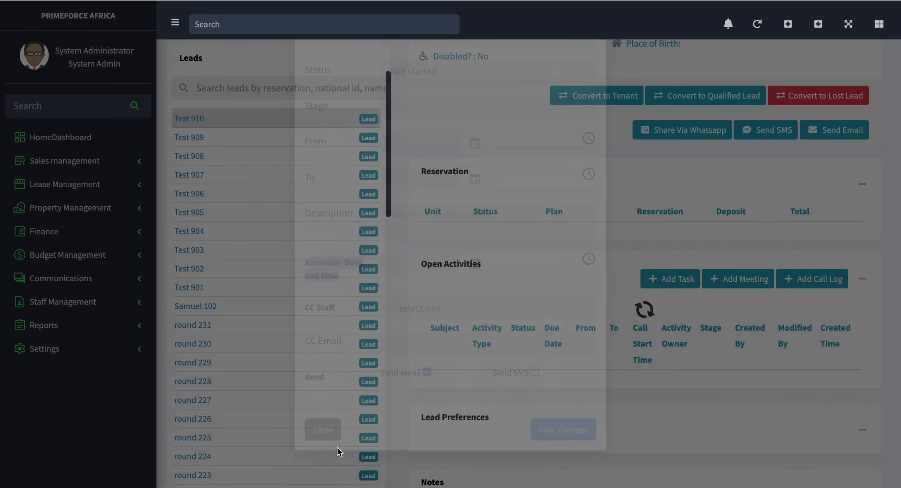
Step: Open the lead's call log form, review all its fields from call type to reminder, and close it unsaved
click(815, 287)
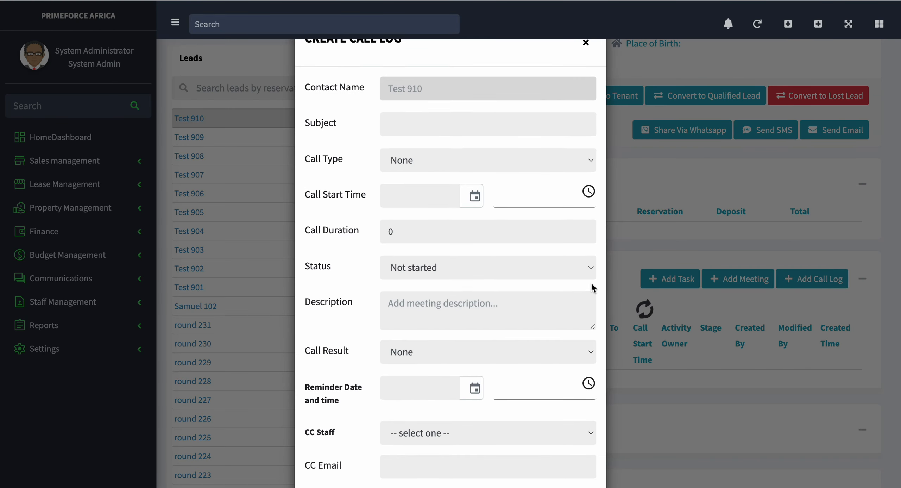
scroll(535, 286, down, 3)
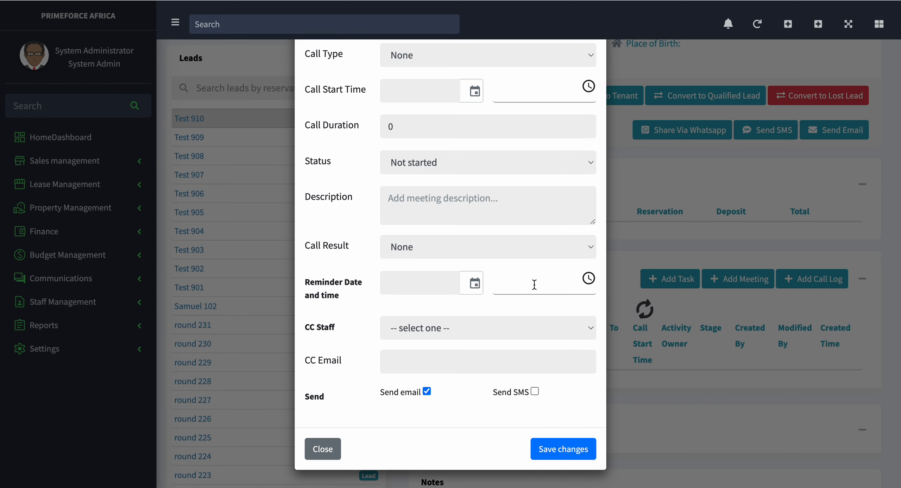
scroll(534, 284, up, 3)
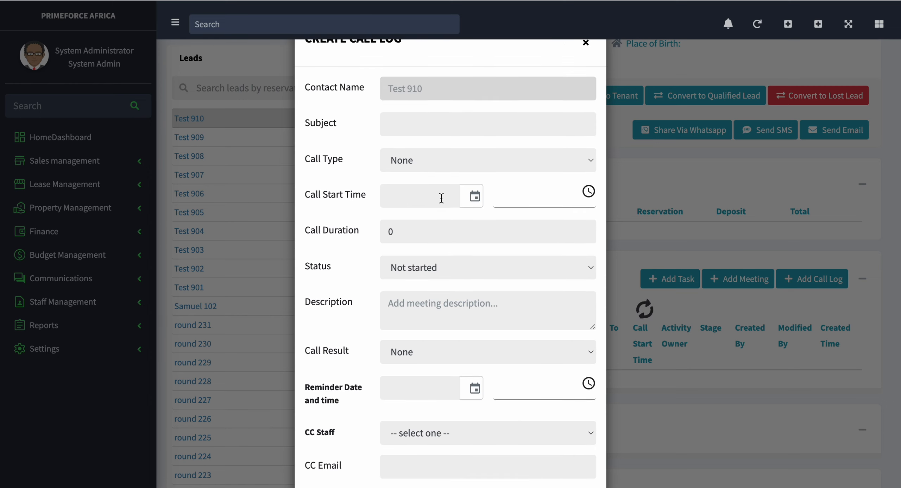
click(423, 303)
click(587, 41)
Step: Expand the Notes section of the lead record and look over its columns and note entry area
scroll(687, 243, down, 5)
scroll(688, 249, down, 2)
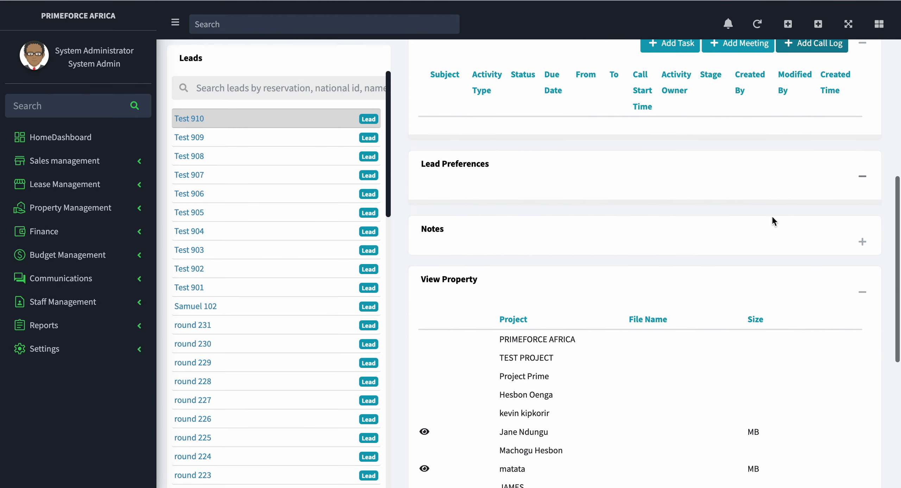
click(862, 241)
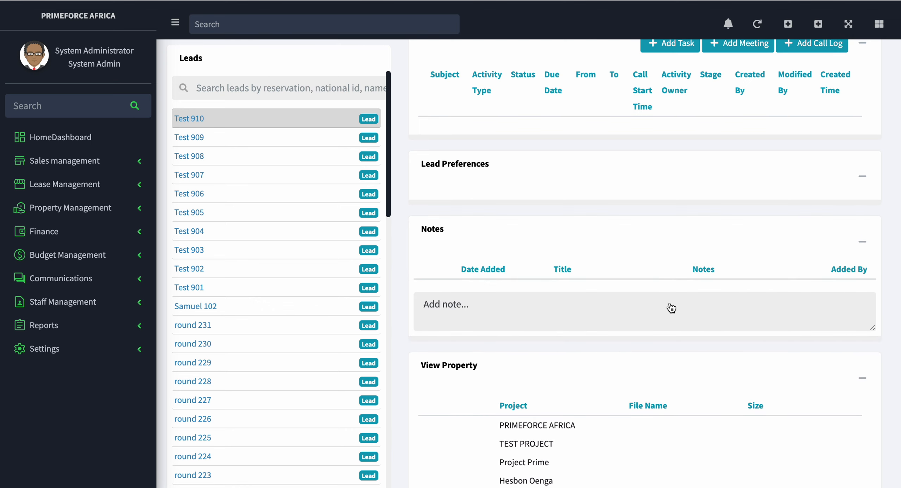
scroll(636, 313, down, 1)
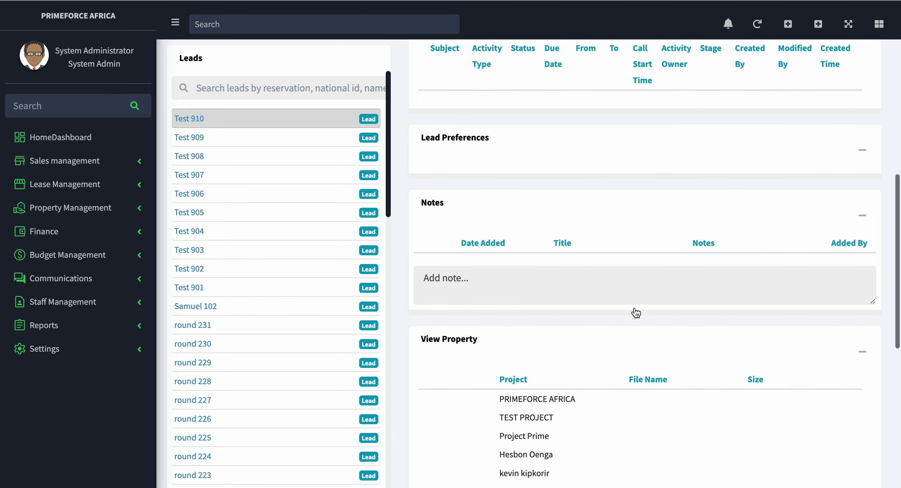
scroll(635, 313, down, 1)
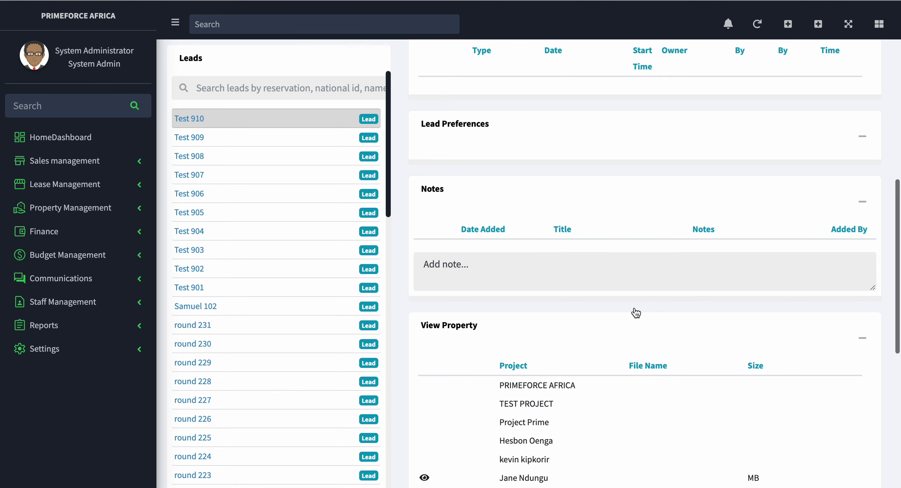
Step: Examine the lead record's View Property project list, Attachments section and Closed Activities section
scroll(636, 312, down, 1)
scroll(635, 312, down, 2)
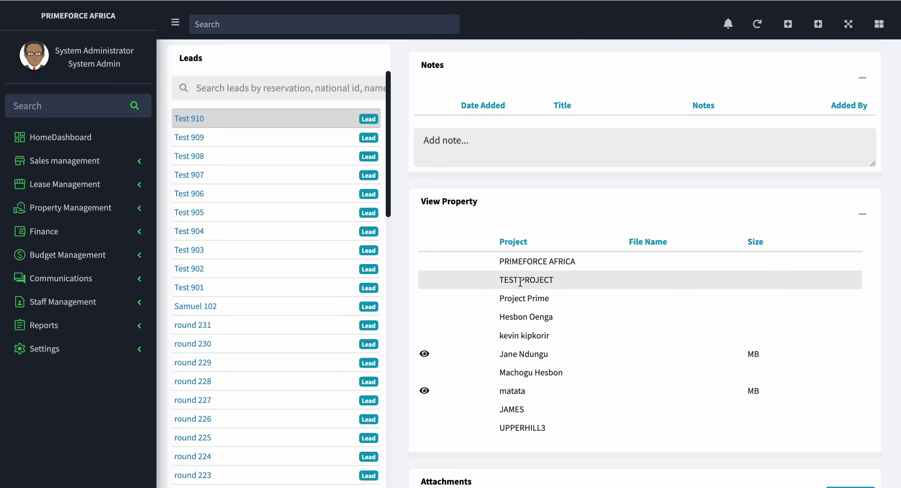
scroll(520, 281, down, 3)
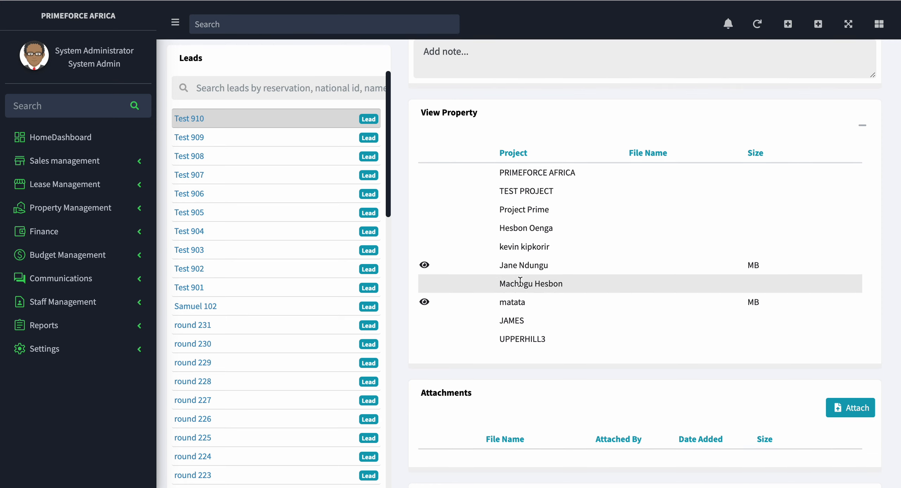
scroll(519, 282, down, 5)
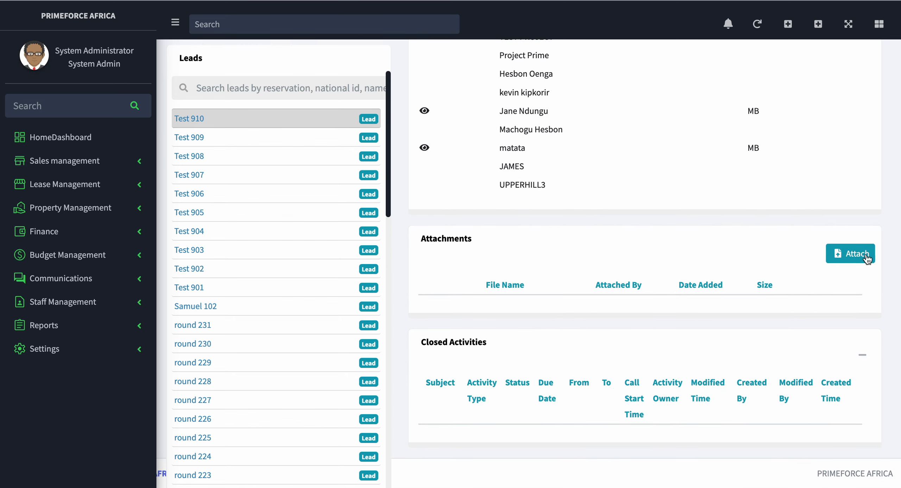
Step: Open the lead's attachment upload form, select the PRIMEFORCE AFRICA project, and close the form without uploading a file
click(864, 260)
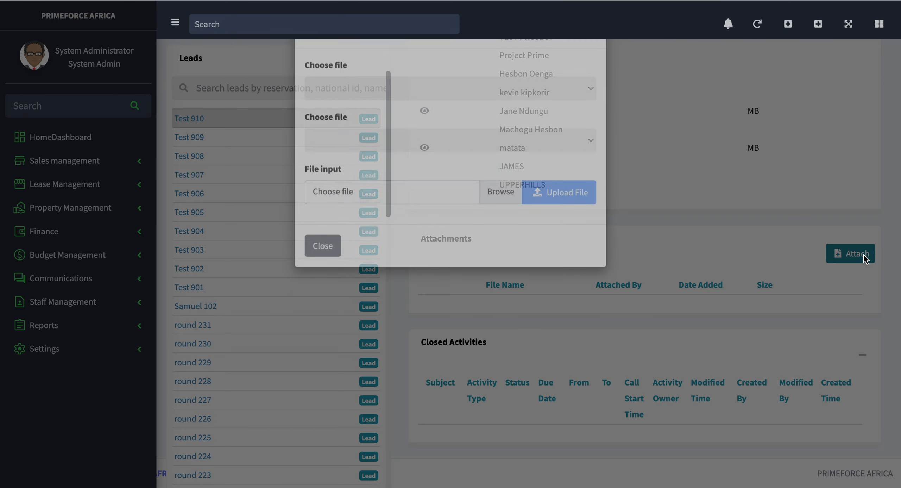
click(562, 110)
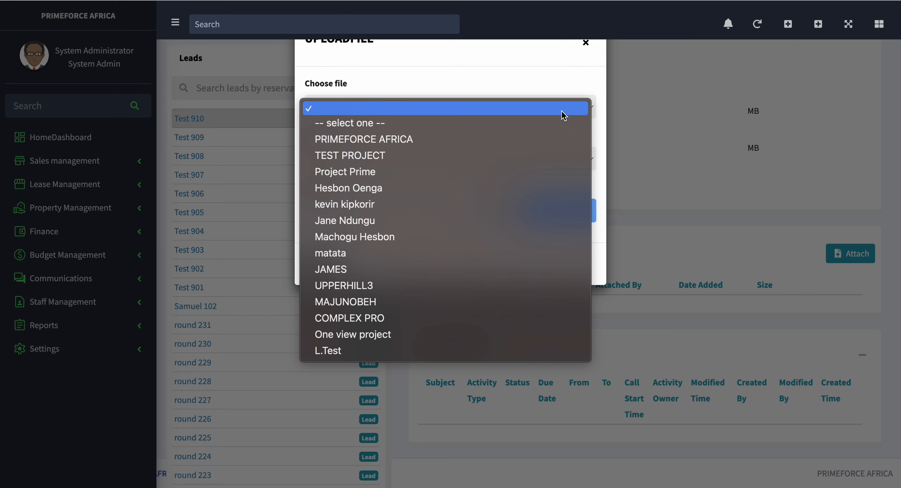
click(524, 135)
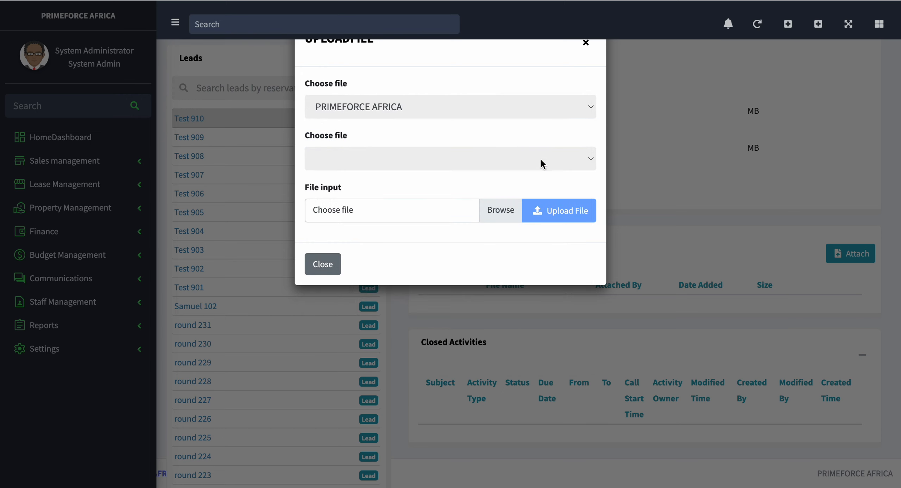
click(585, 43)
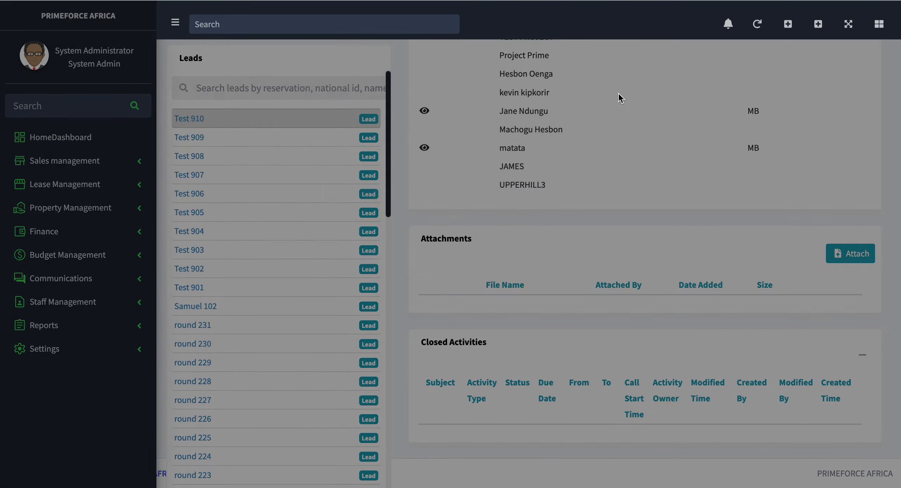
Step: Open lead Test 910 for editing and review its Bio-Data, Kin Details and Address Information fields
scroll(686, 176, up, 20)
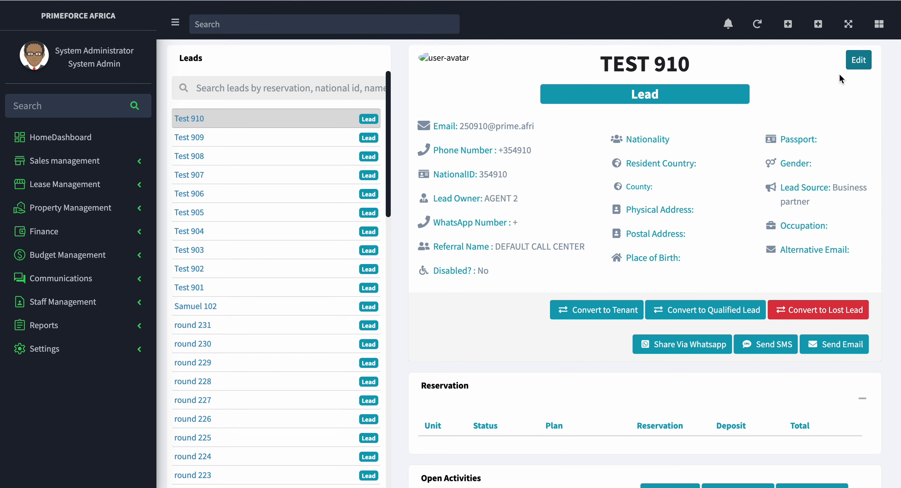
click(859, 60)
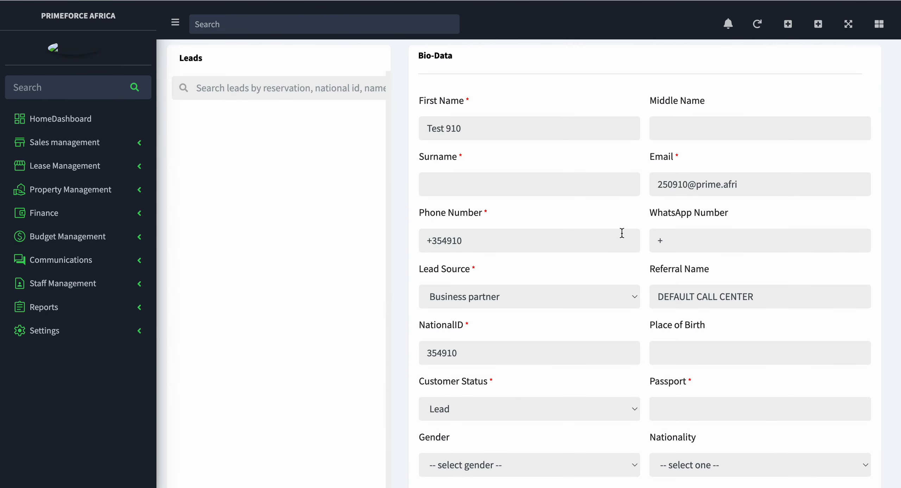
scroll(604, 331, down, 20)
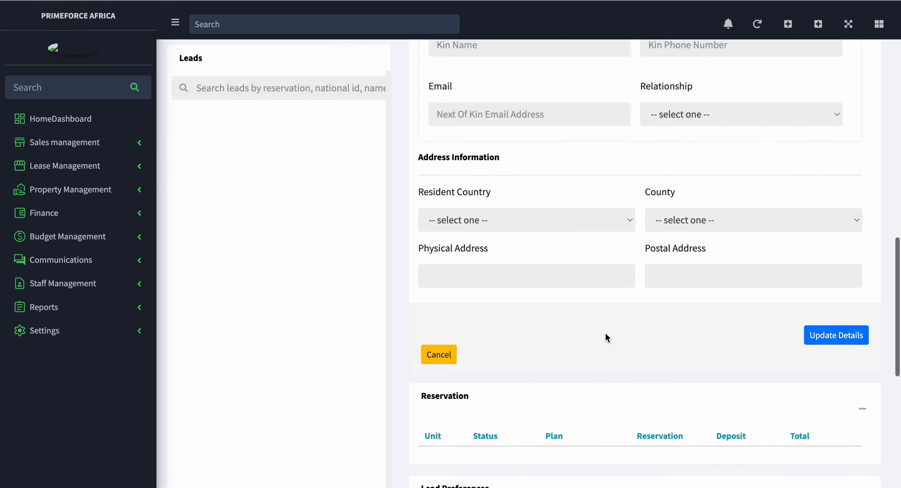
scroll(586, 355, down, 2)
scroll(639, 384, up, 15)
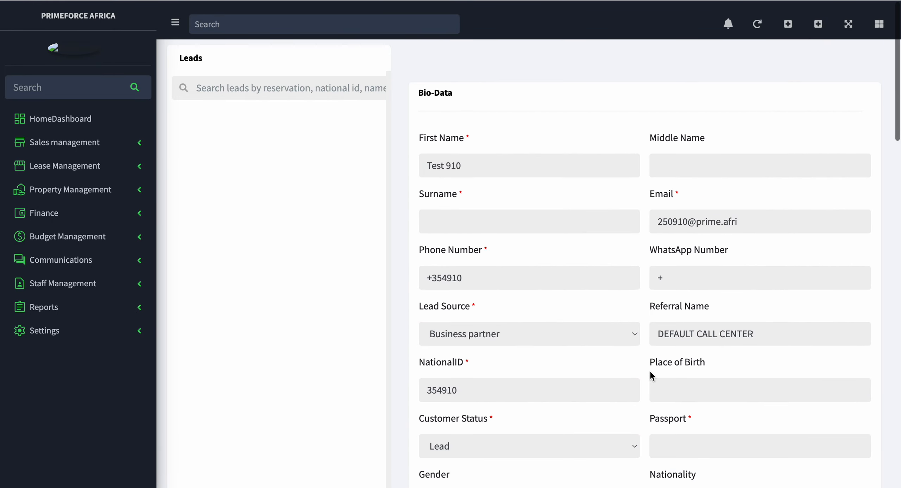
scroll(650, 373, down, 3)
scroll(650, 370, down, 10)
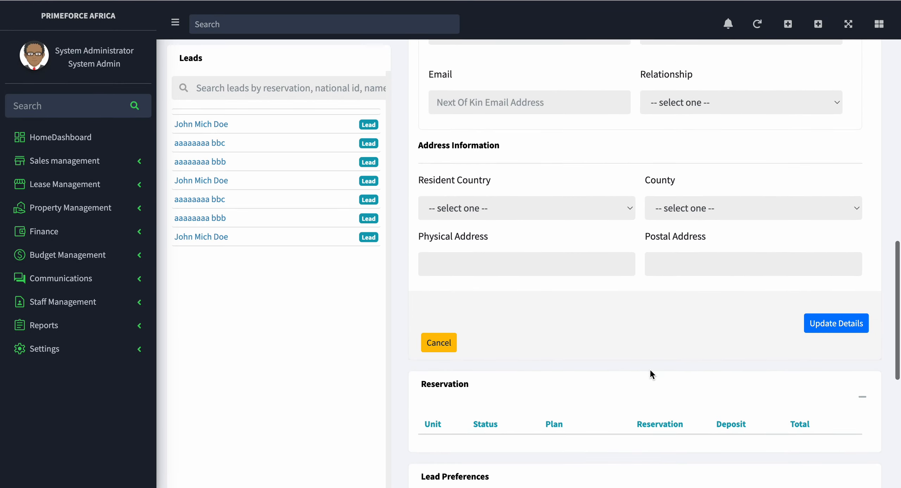
scroll(543, 331, up, 5)
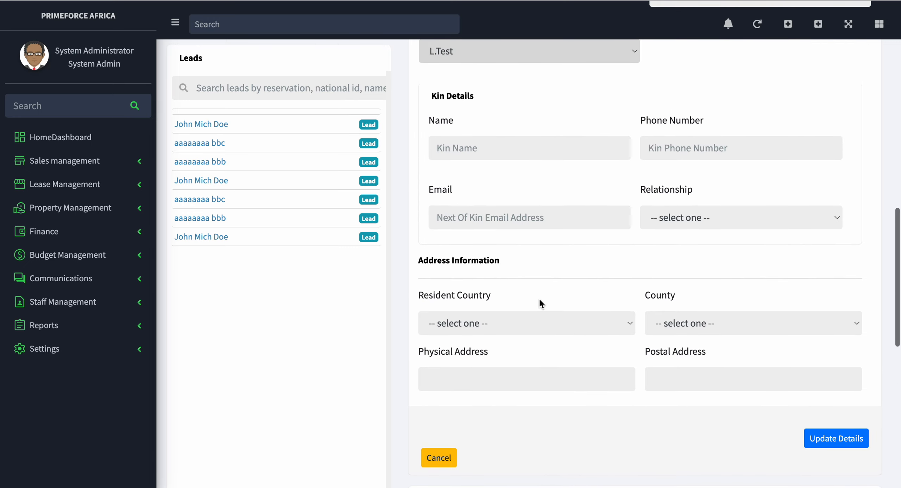
scroll(540, 304, up, 11)
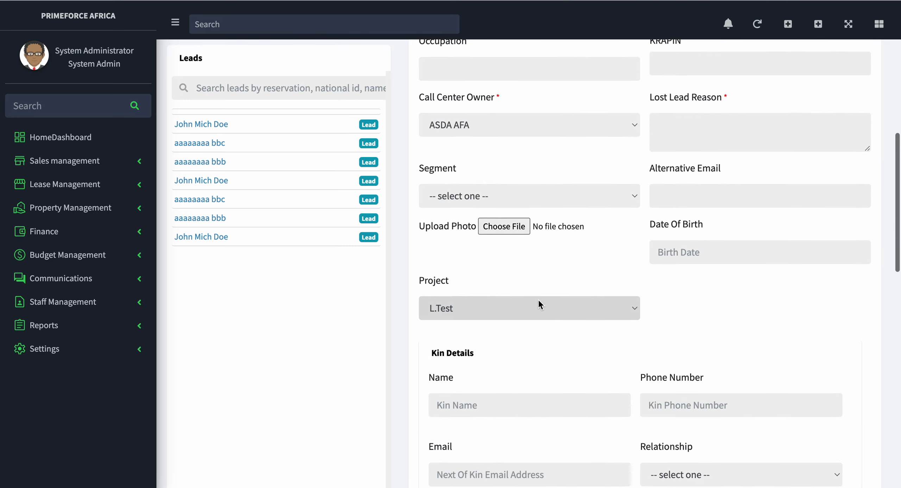
scroll(539, 304, up, 10)
scroll(538, 299, down, 19)
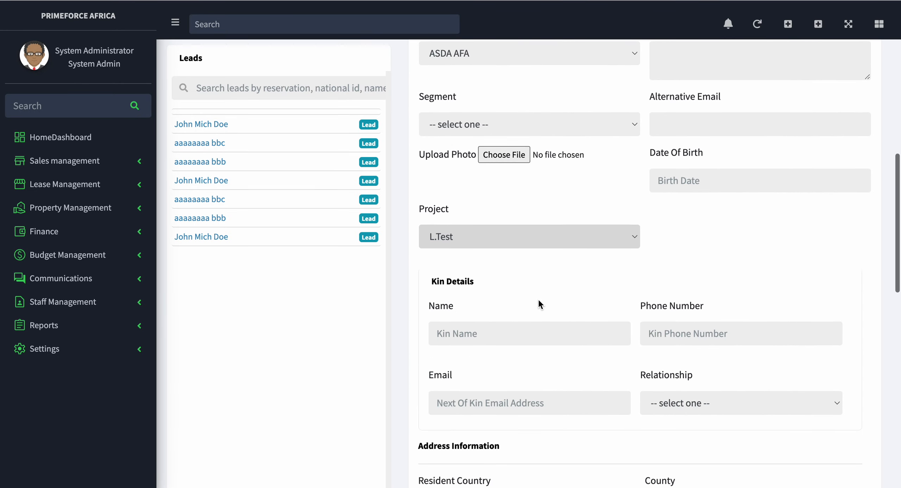
scroll(539, 299, down, 4)
scroll(450, 364, down, 1)
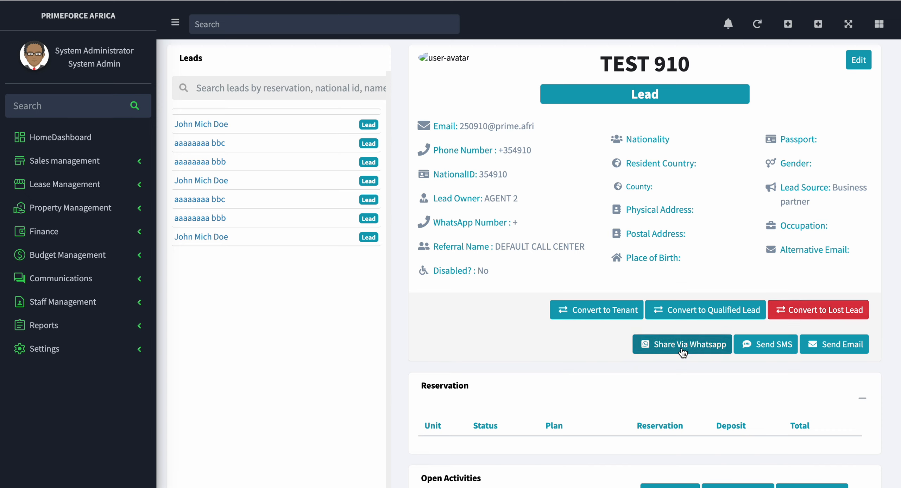
Step: Look over the lead's WhatsApp, SMS and email message forms, closing each one unsent
click(698, 350)
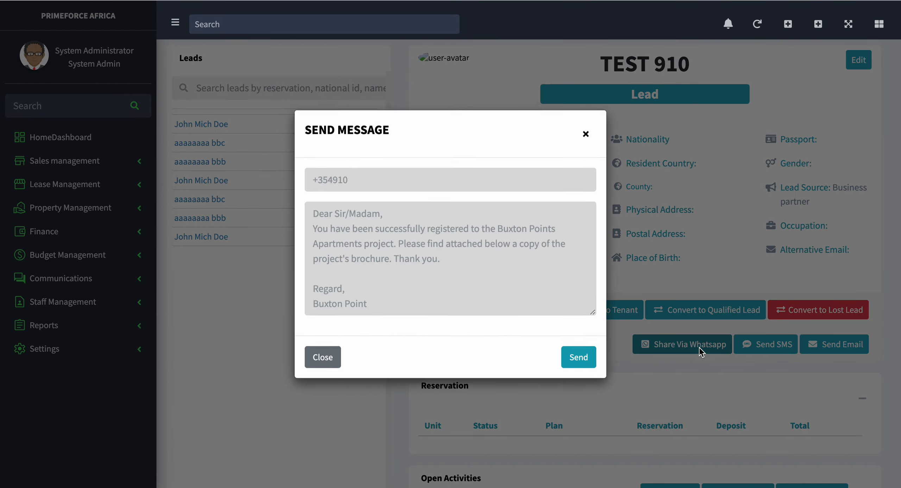
click(324, 357)
click(783, 348)
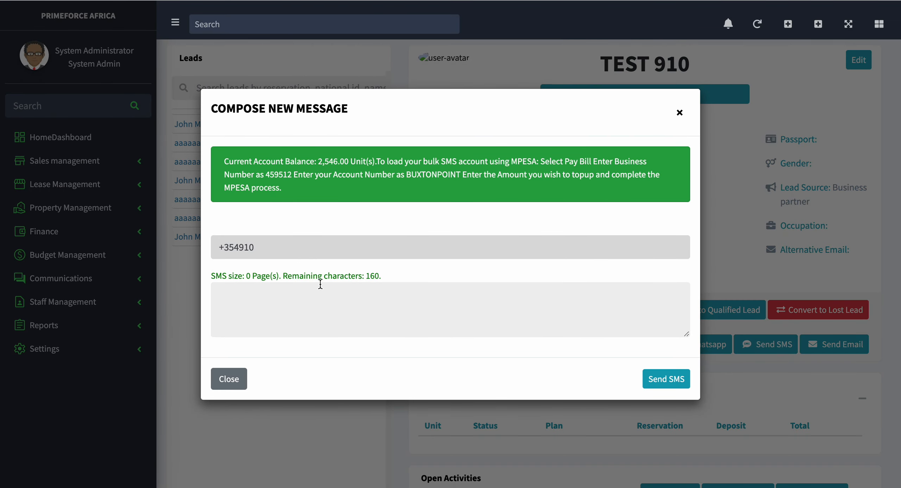
click(242, 380)
click(832, 338)
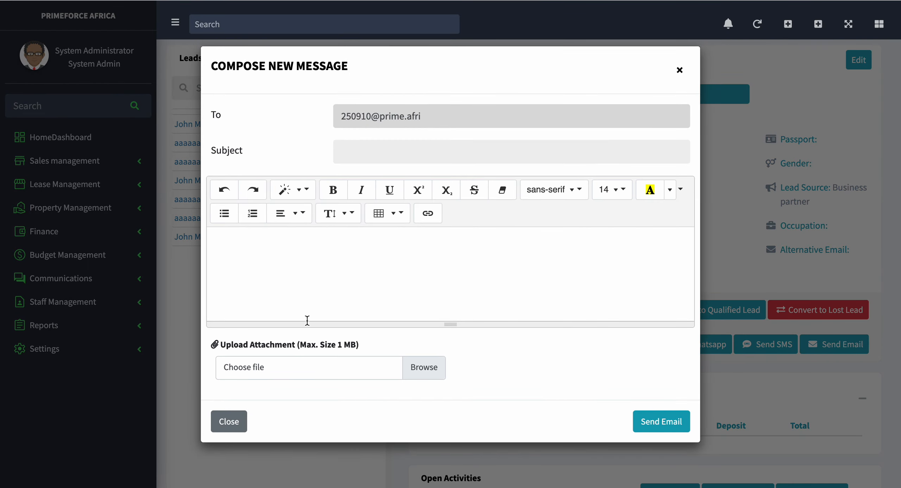
click(239, 422)
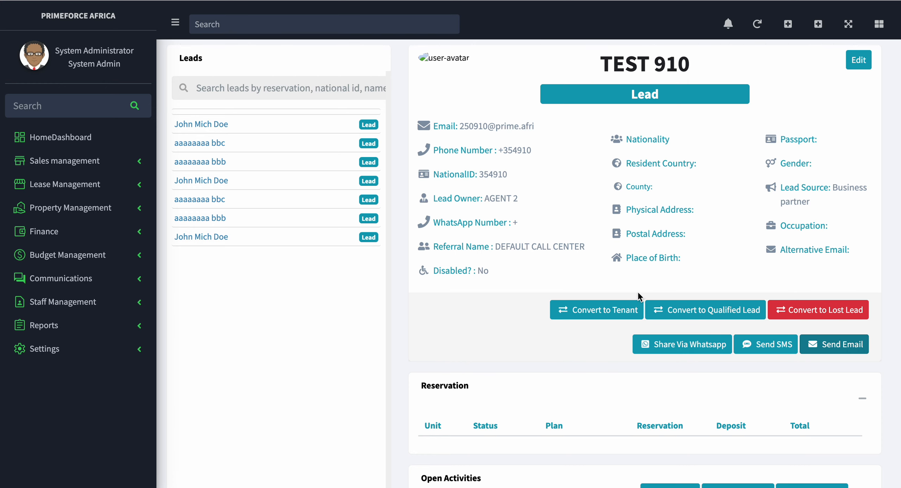
Step: Convert lead Test 910 to a qualified lead and close the conversion dialog
scroll(637, 292, down, 3)
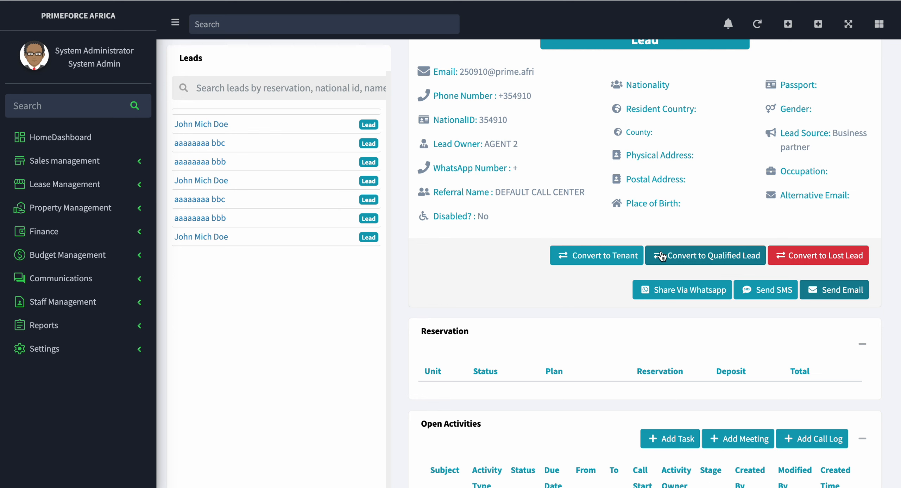
scroll(700, 257, up, 2)
click(694, 312)
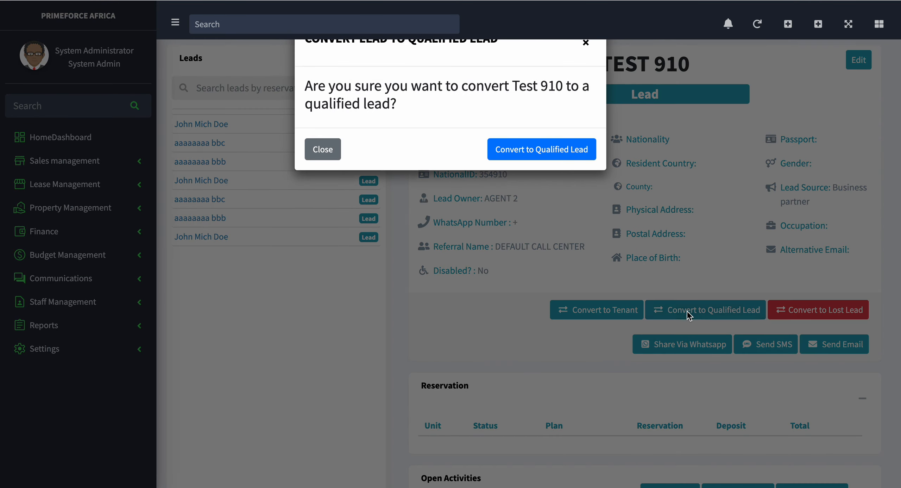
click(555, 157)
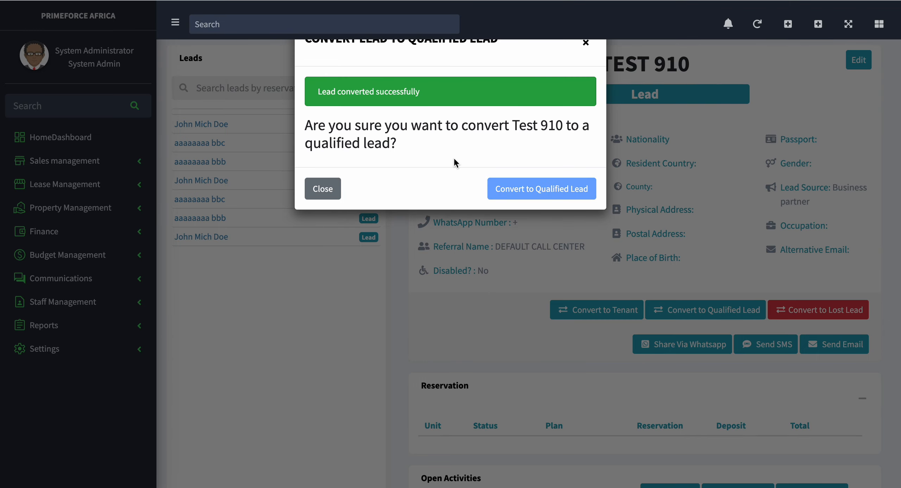
click(586, 43)
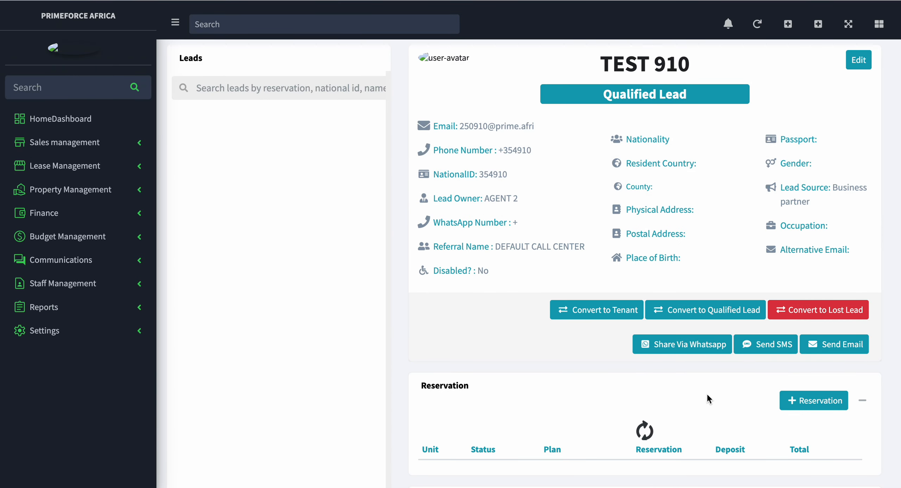
Step: Start adding a reservation for the qualified lead, try PRIMEFORCE AFRICA and a second project, and read the document requirement for reserving
scroll(706, 393, down, 3)
scroll(708, 392, down, 1)
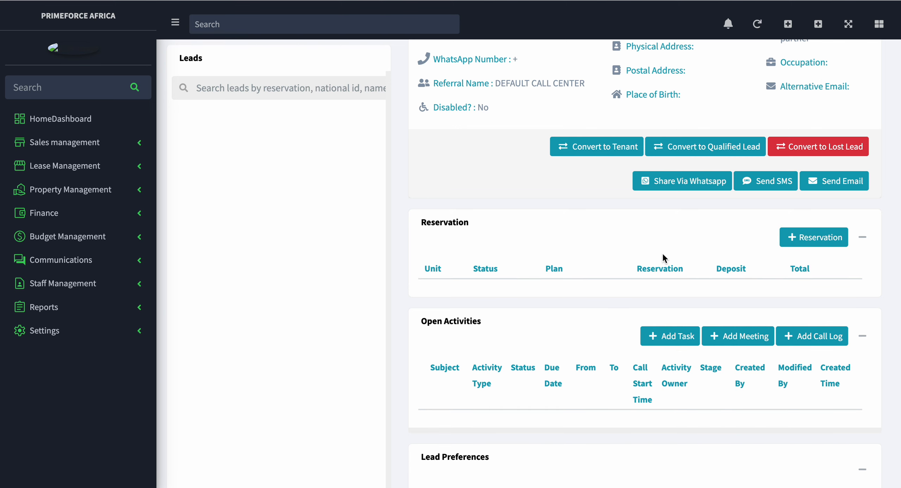
scroll(663, 252, up, 1)
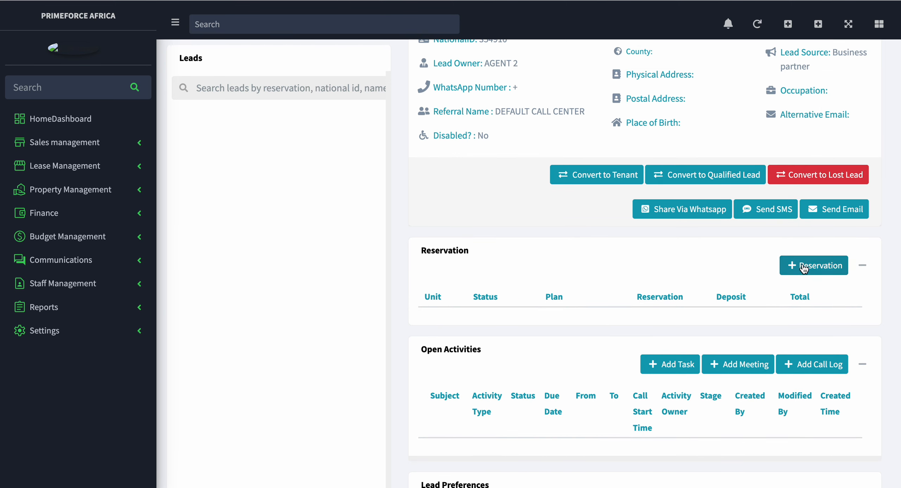
click(816, 266)
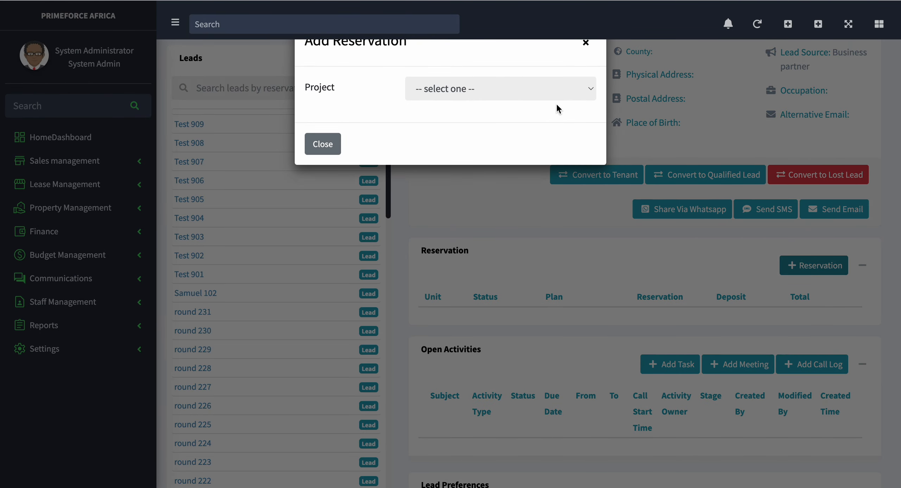
click(559, 94)
click(540, 105)
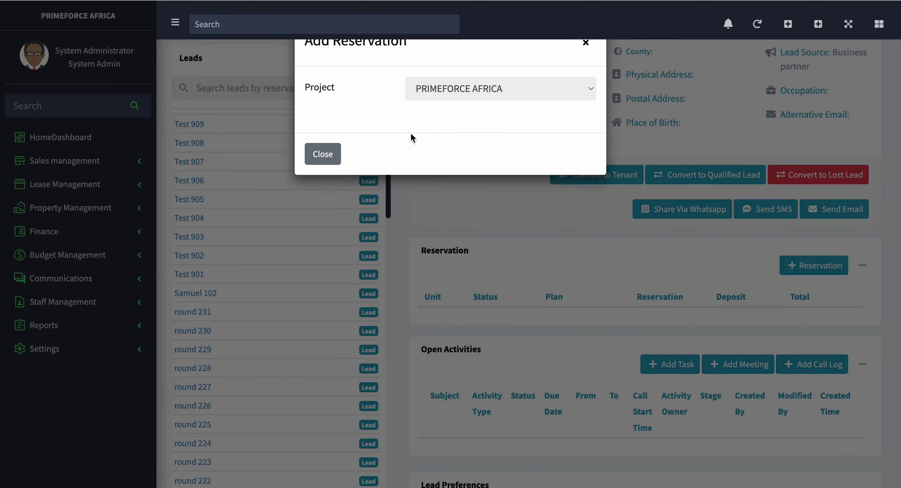
click(551, 101)
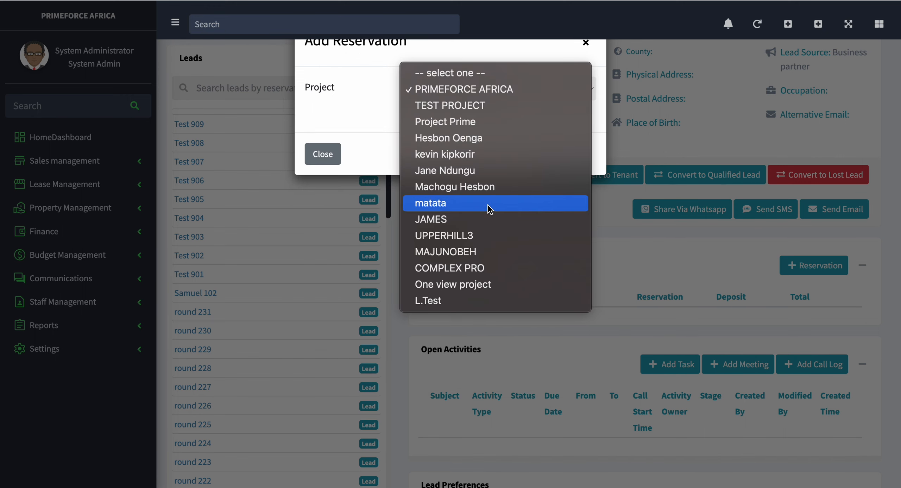
click(495, 171)
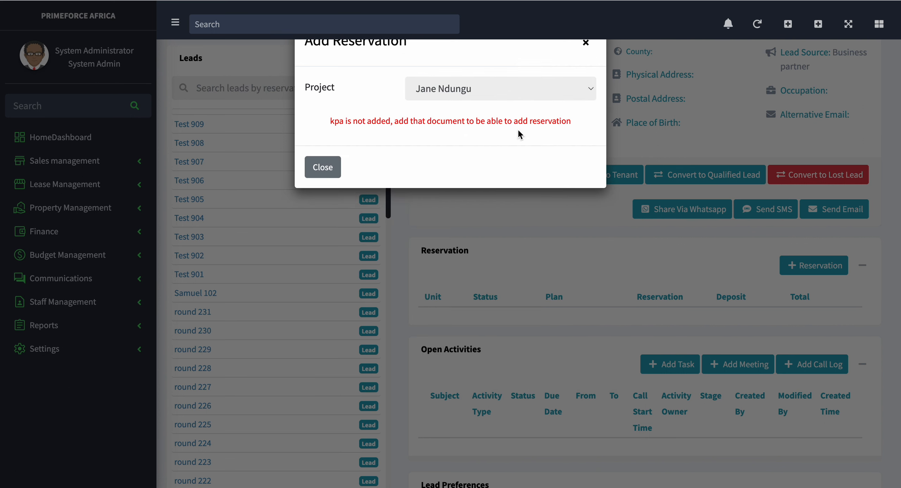
click(562, 93)
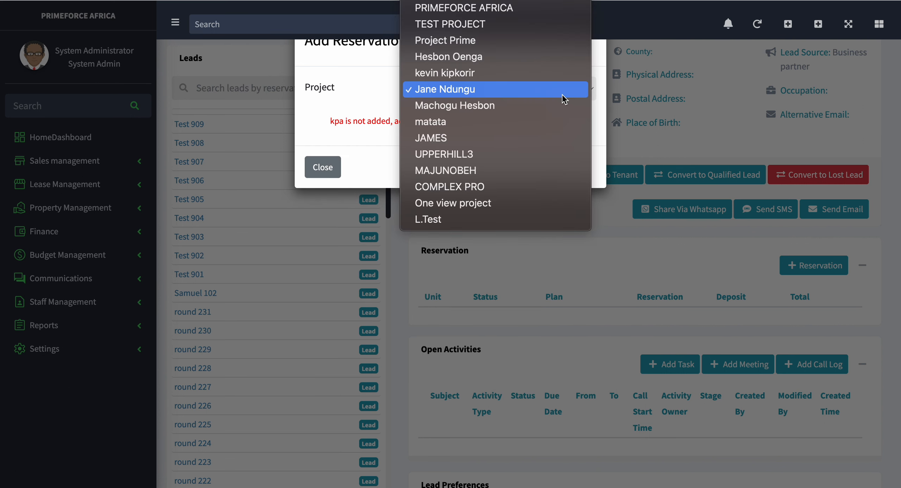
click(338, 101)
click(330, 124)
drag(330, 124, 537, 134)
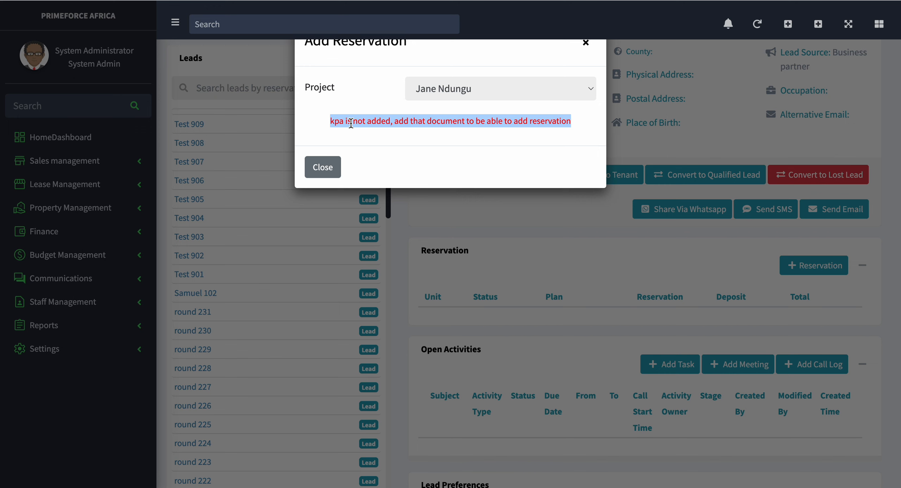
Step: Switch the reservation form to TEST PROJECT, review its fields from block to discount amount, and close it unsaved
click(577, 91)
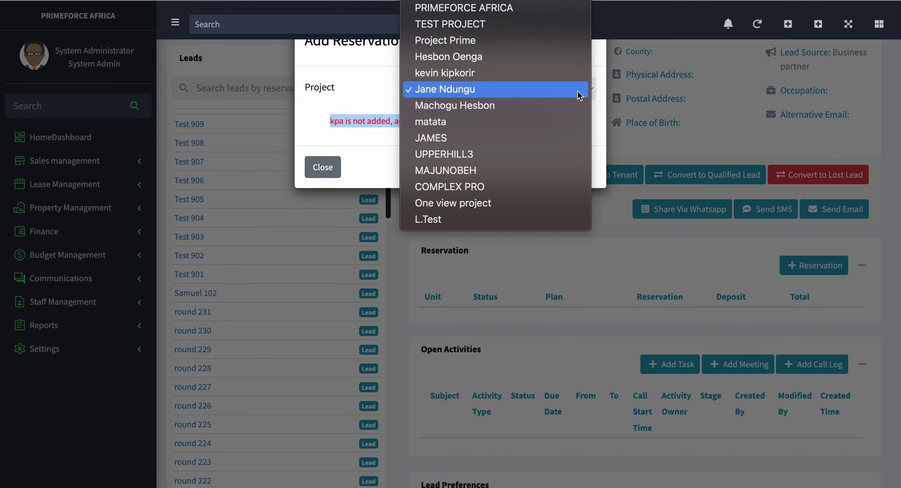
click(482, 9)
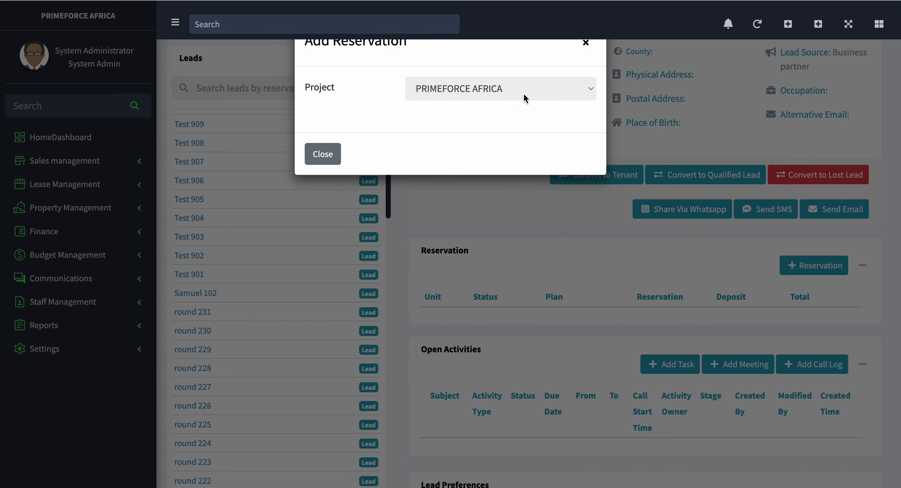
click(523, 93)
click(520, 106)
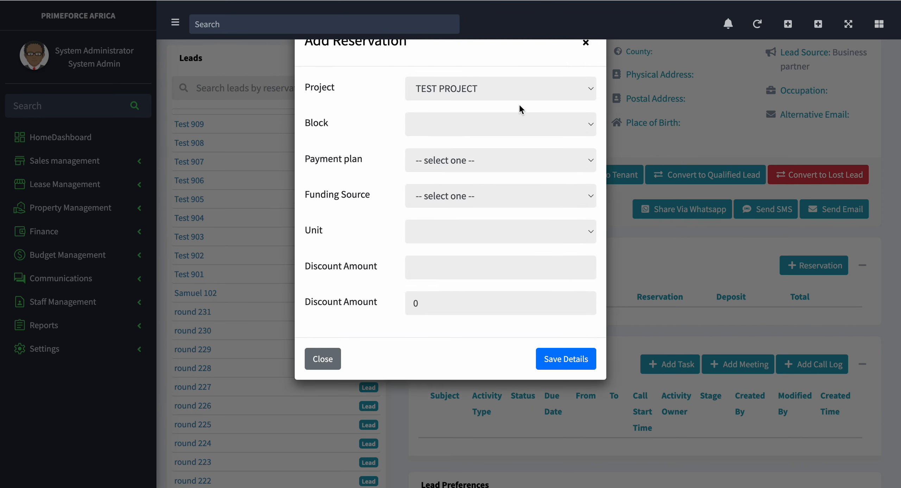
click(317, 153)
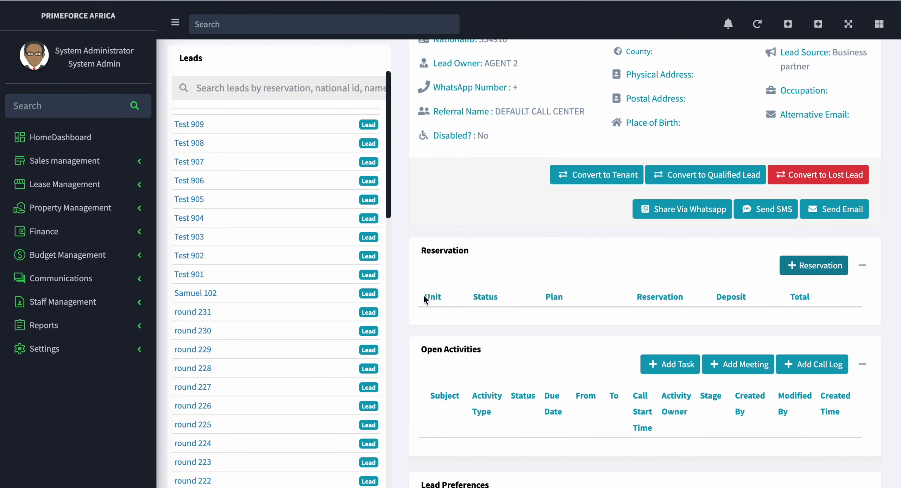
Step: Open the Customers list in Sales management
click(64, 161)
scroll(210, 239, down, 20)
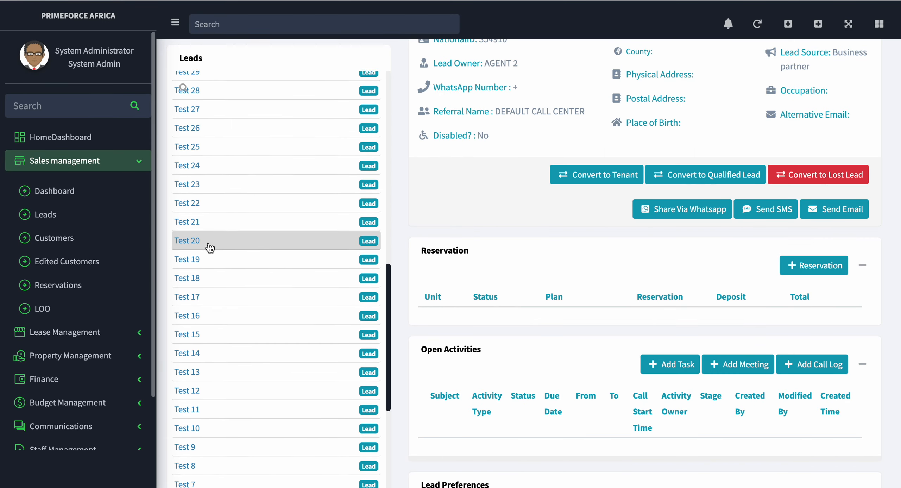
click(56, 243)
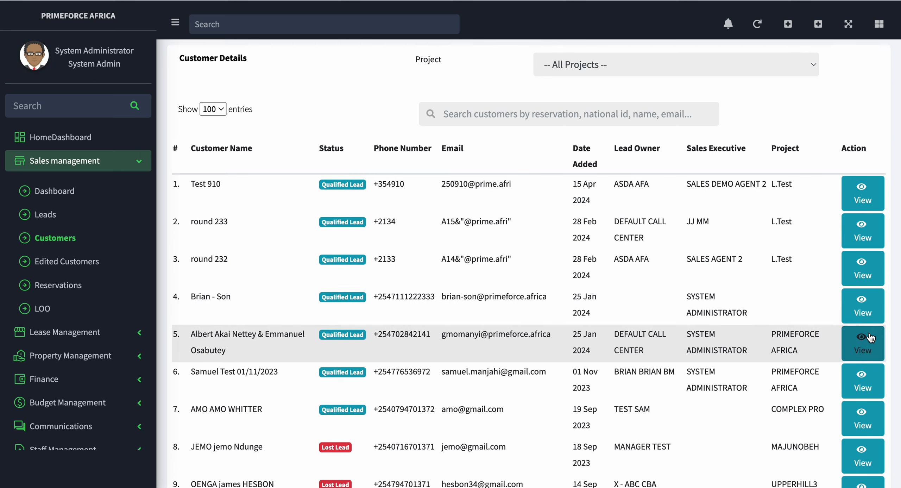
Step: Open the details of the Lead Reserved customer added on 03 Jul 2023 and go to the reservations
scroll(809, 336, down, 3)
scroll(774, 336, down, 7)
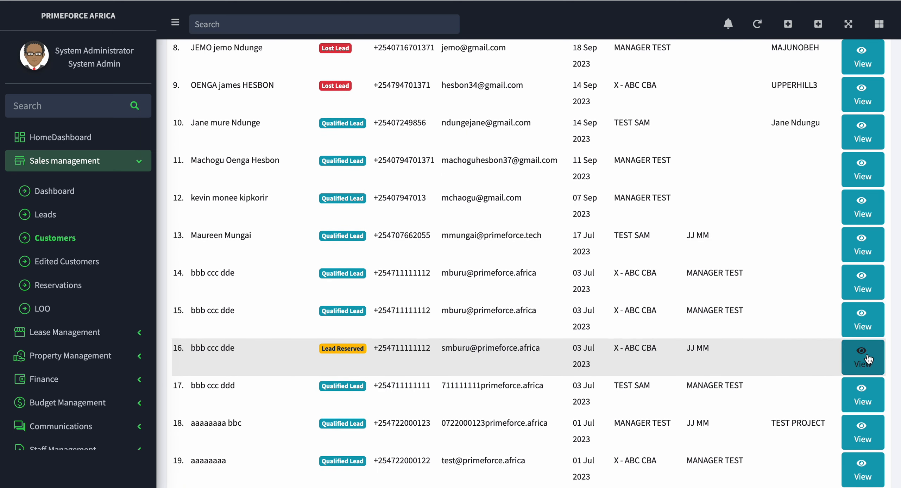
click(868, 358)
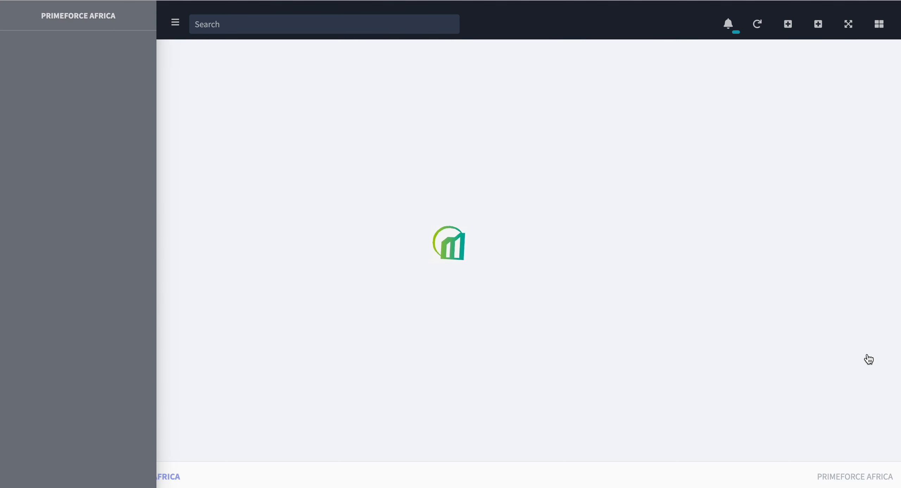
scroll(694, 321, down, 5)
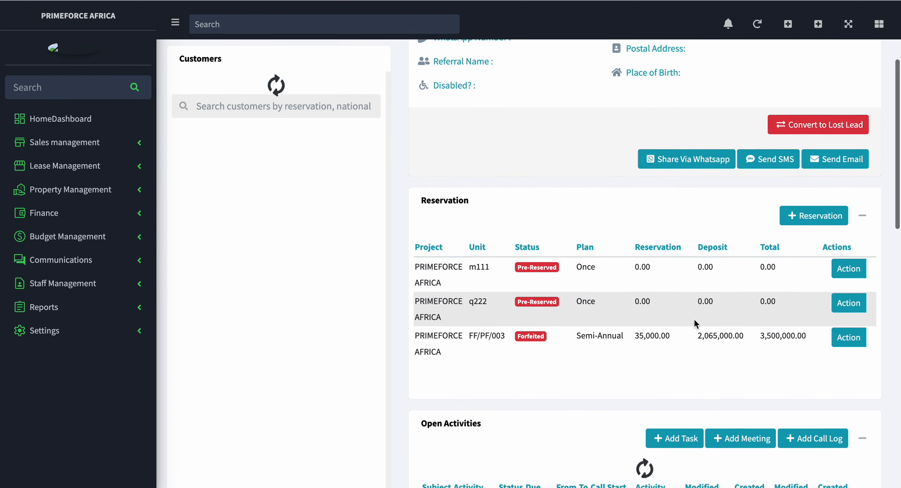
Step: Start a new reservation for this customer with the project PRIMEFORCE AFRICA and Block A
click(810, 190)
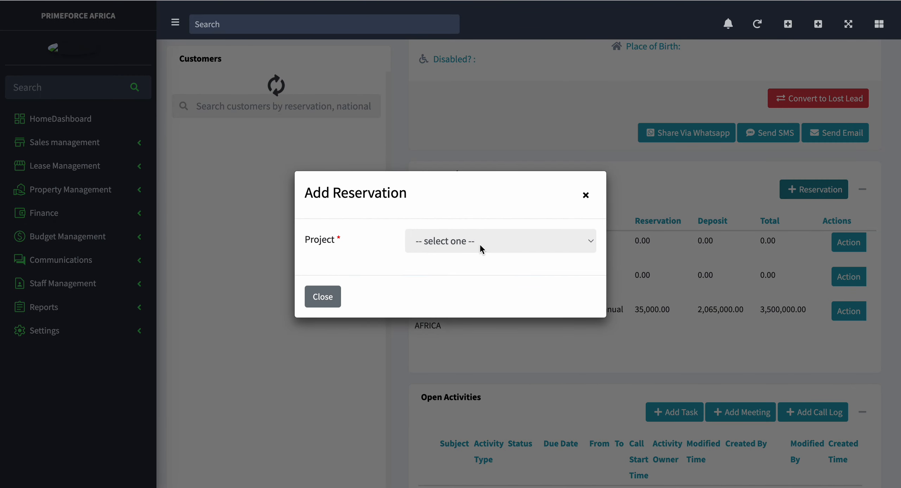
click(479, 243)
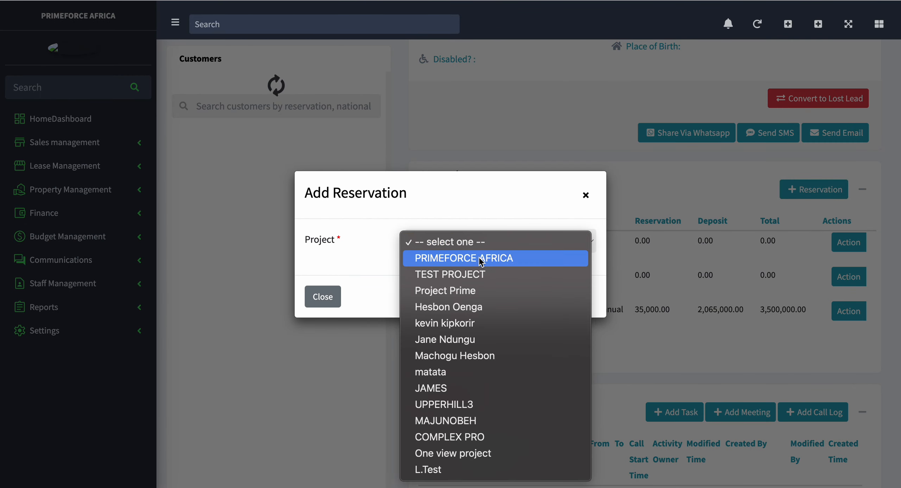
click(480, 259)
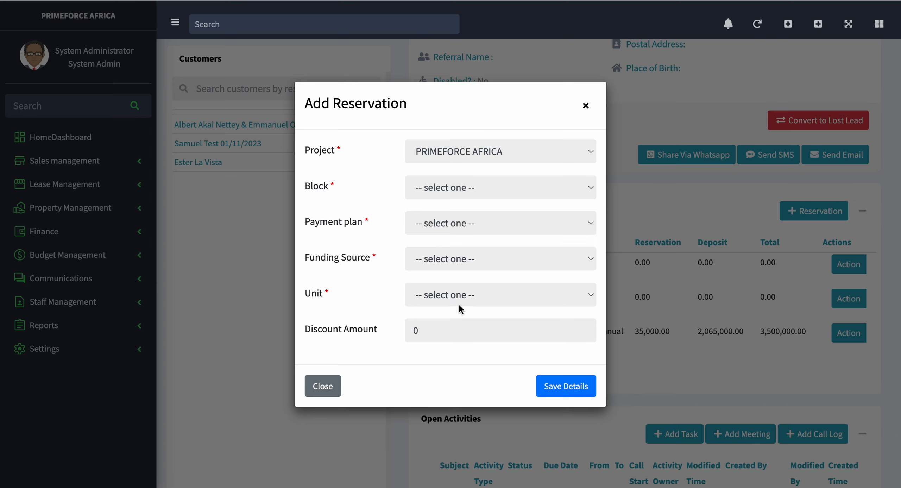
click(523, 196)
click(519, 203)
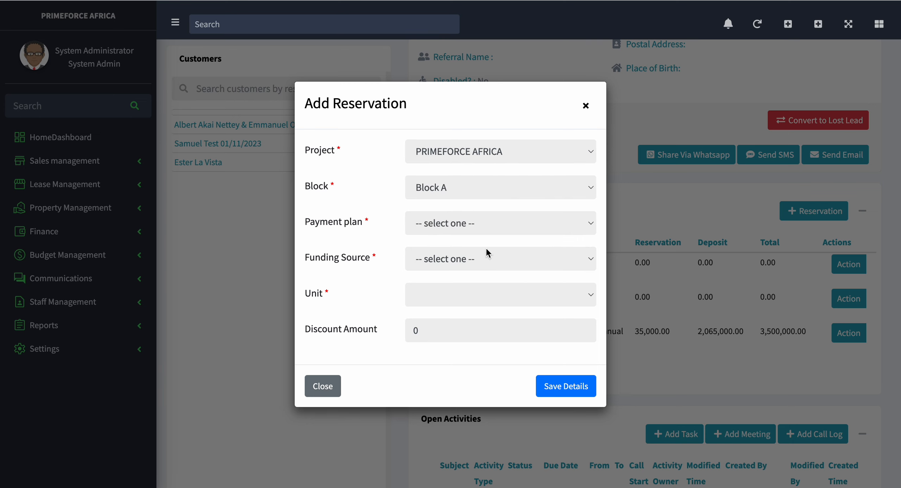
Step: Set the payment plan to PRIMEFORCE AFRICA - Cash vdt - Monthly and the funding source to Mortgage, and check the unit choices
click(476, 224)
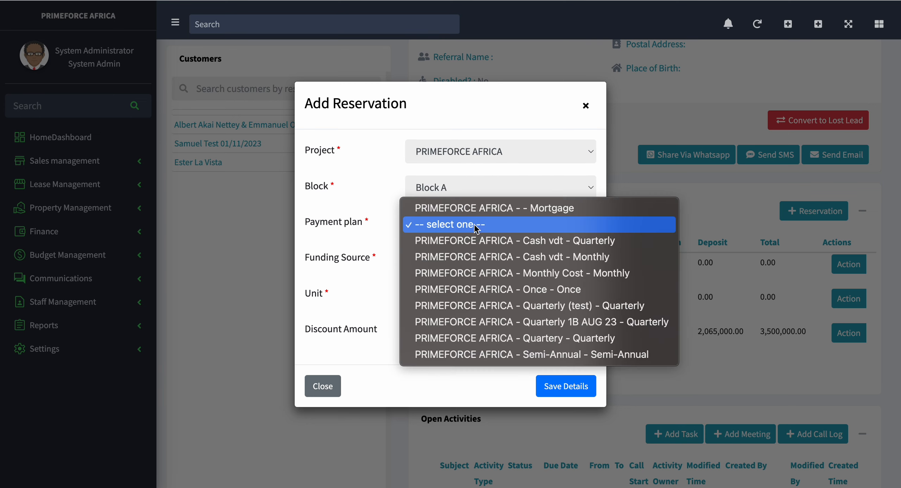
click(486, 256)
click(485, 260)
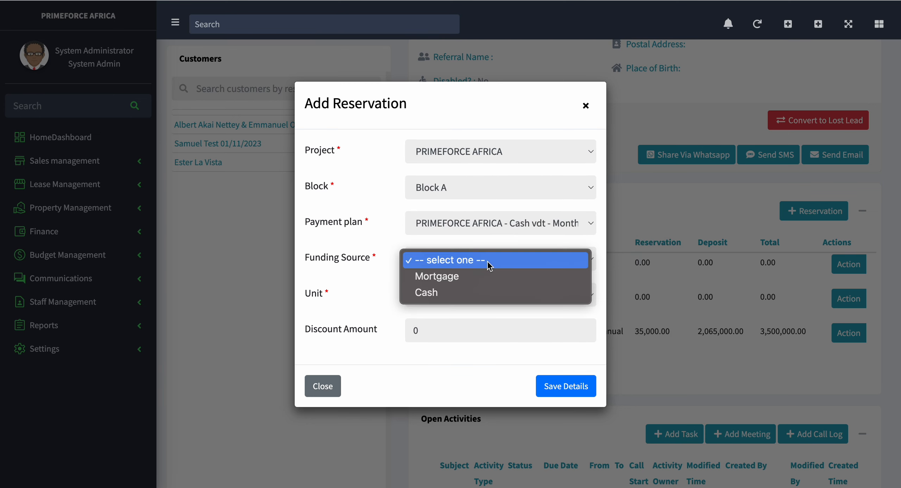
click(485, 279)
click(470, 300)
click(459, 337)
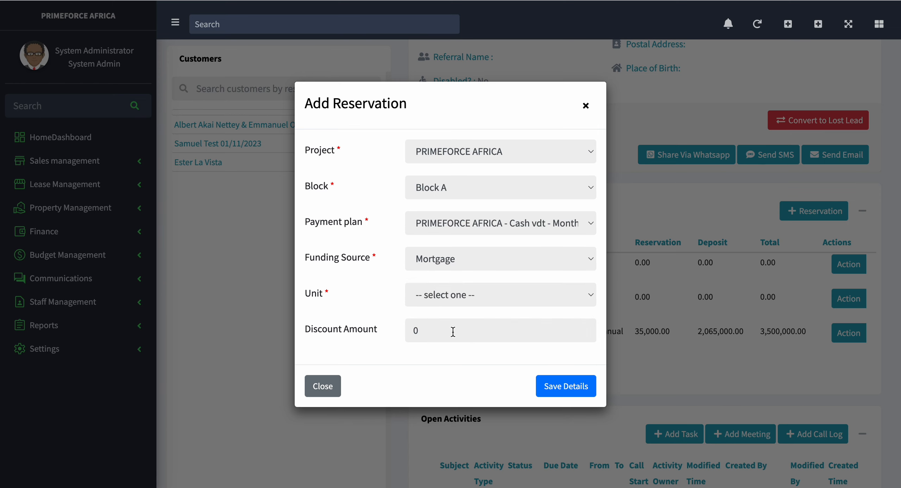
Step: Enter a discount amount of 1000, look at the discount narration and file fields, and close the reservation form unsaved
double_click(412, 329)
text(1)
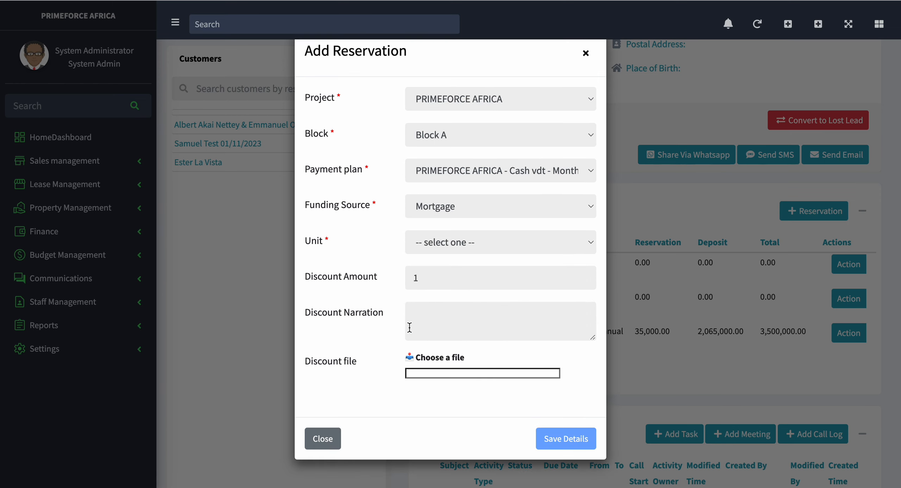
text(000)
click(426, 310)
click(585, 54)
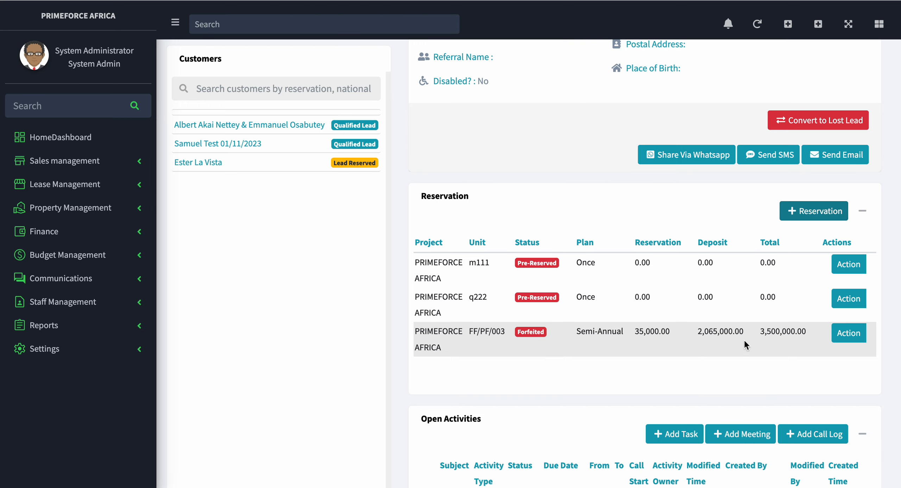
Step: View the statement of the forfeited FF/PF/003 reservation, review its payment schedule and receipts, and close it
click(848, 332)
click(820, 358)
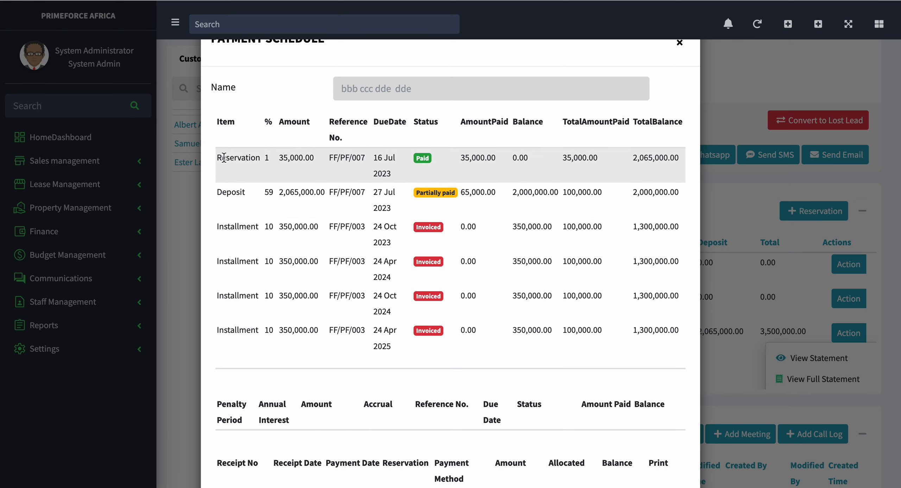
drag(224, 158, 249, 160)
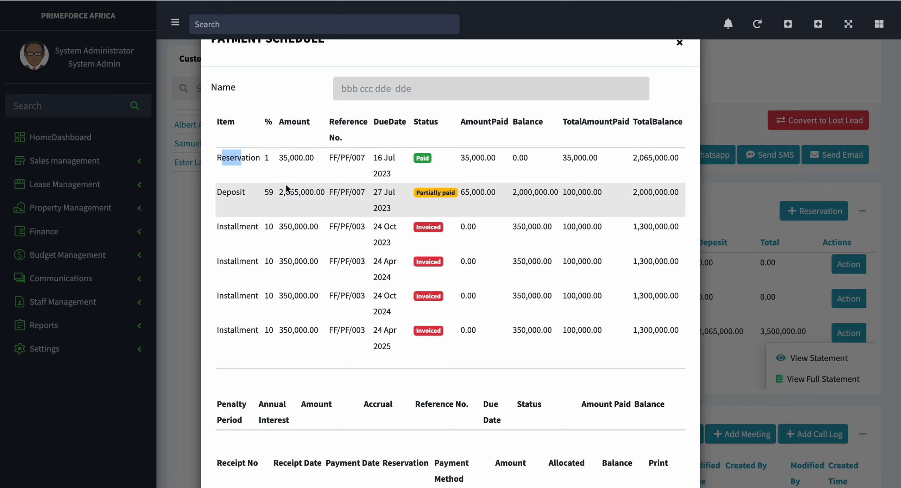
scroll(475, 258, down, 3)
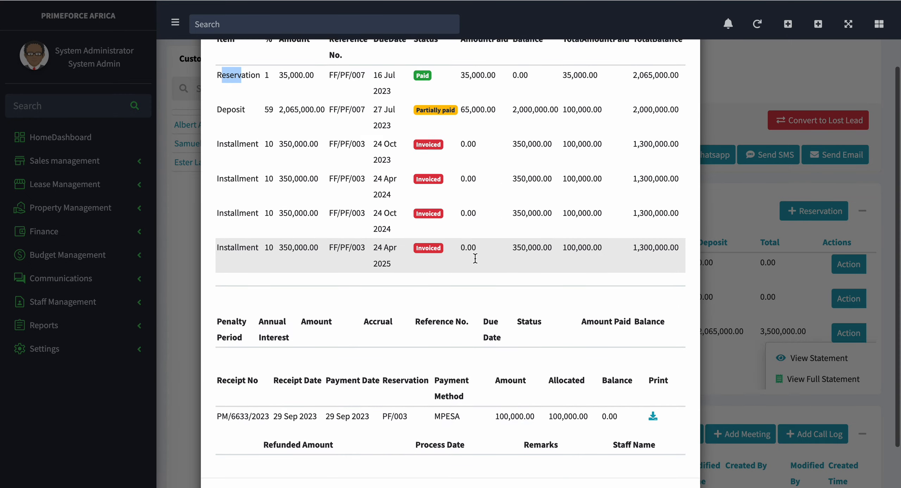
scroll(475, 256, up, 2)
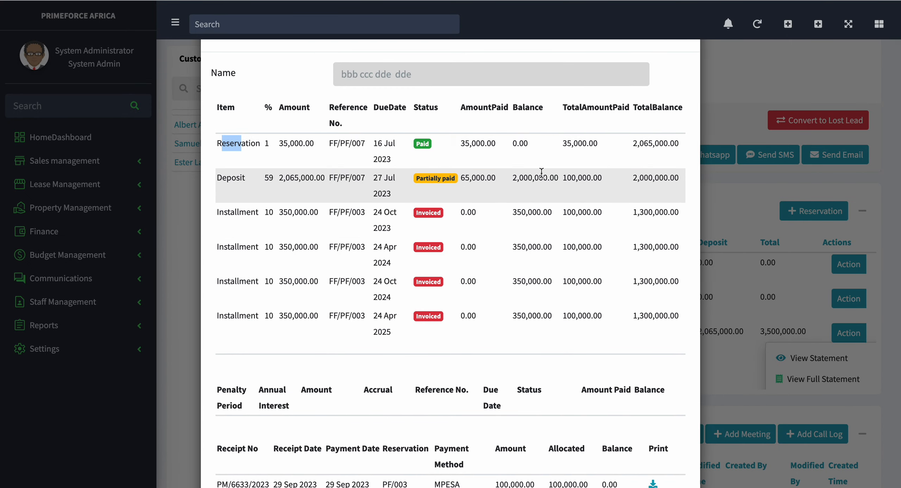
scroll(528, 178, down, 1)
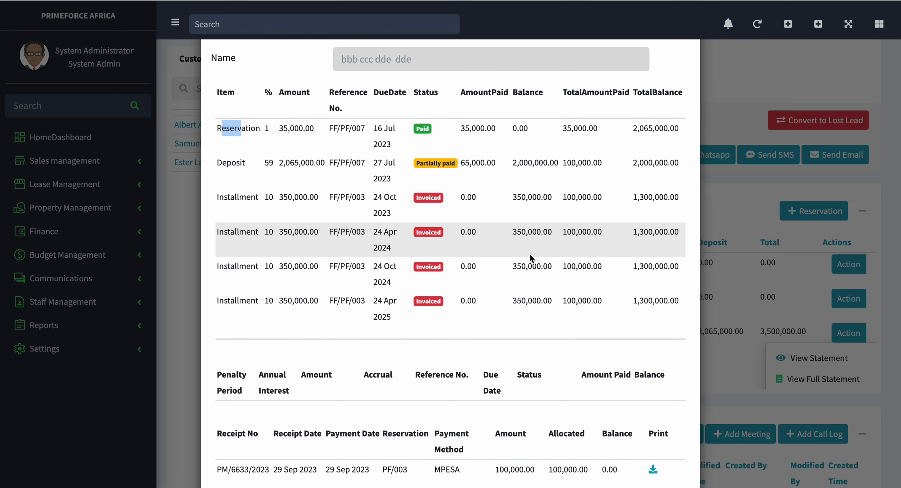
scroll(529, 255, down, 3)
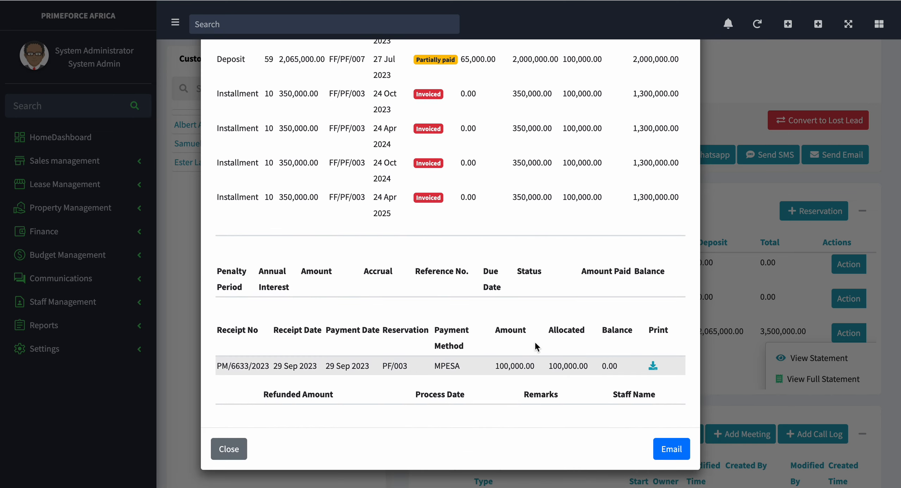
scroll(529, 156, up, 4)
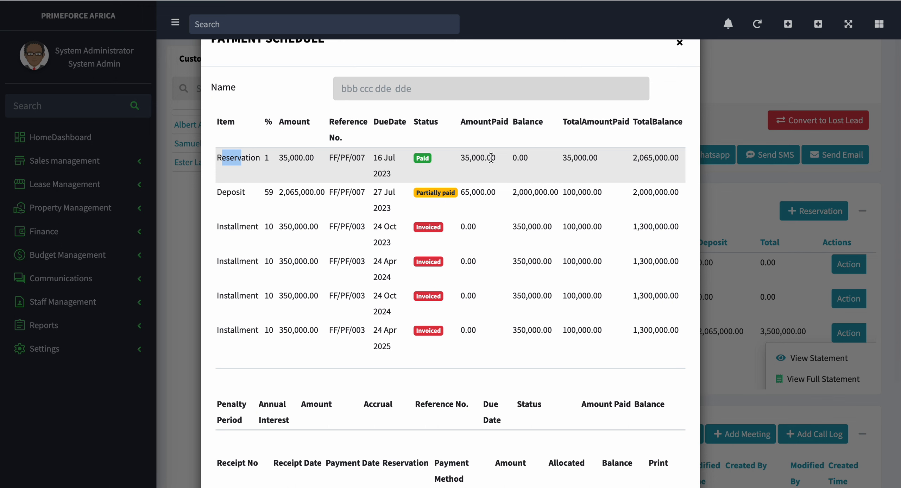
scroll(471, 157, down, 1)
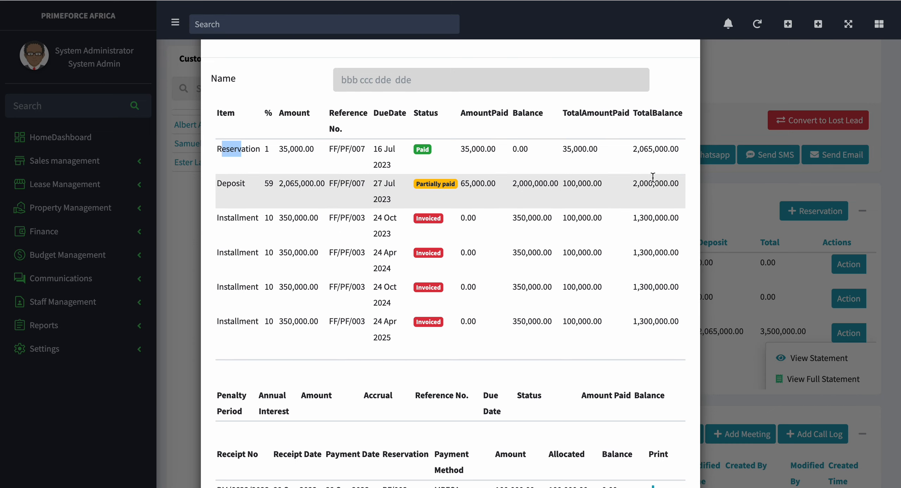
scroll(673, 101, up, 1)
click(679, 42)
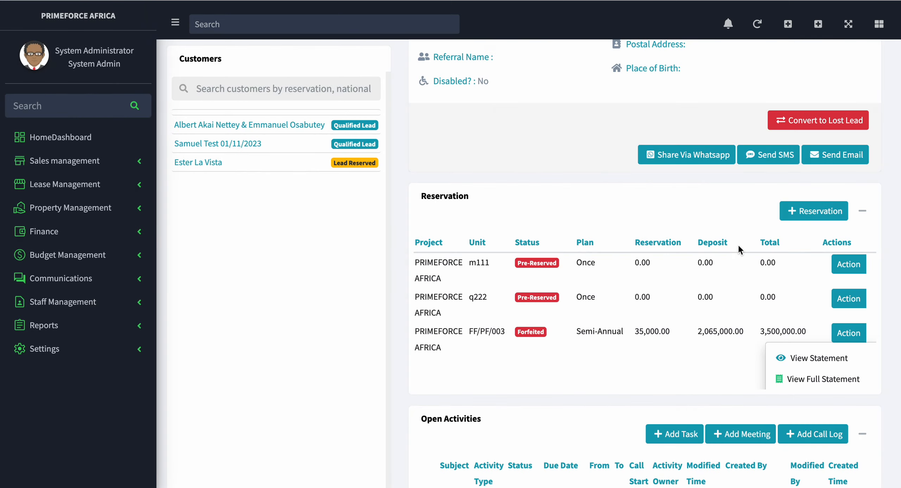
Step: Review the actions offered for the forfeited reservation, from View Statement and View Invoice through Edit Schedule and Refresh
scroll(735, 302, down, 3)
scroll(732, 317, down, 1)
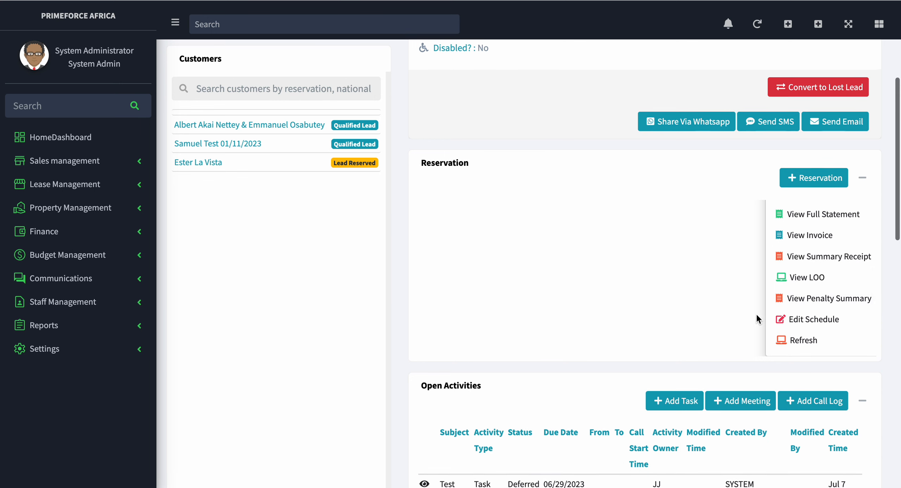
scroll(827, 242, up, 2)
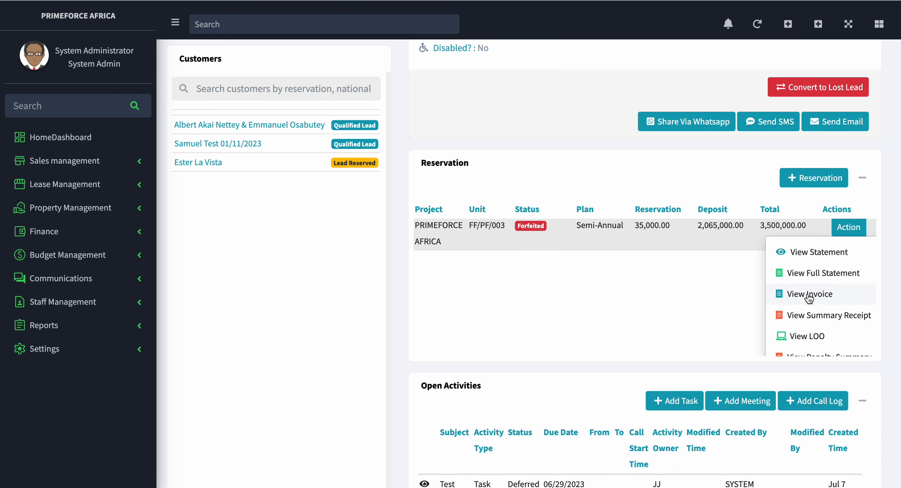
scroll(808, 299, down, 1)
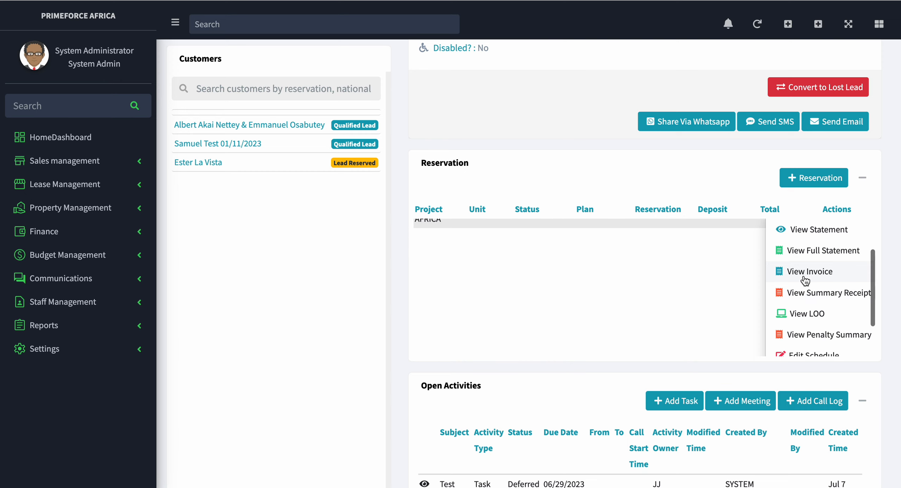
scroll(809, 297, down, 1)
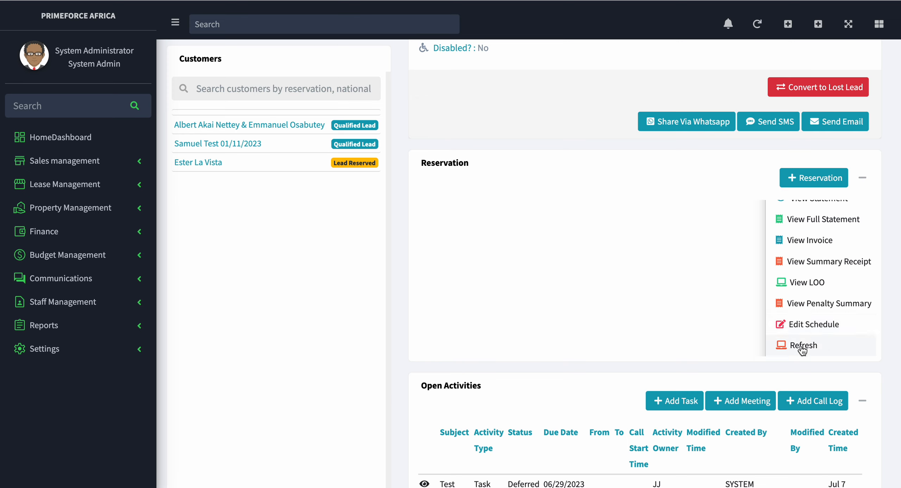
scroll(802, 349, down, 1)
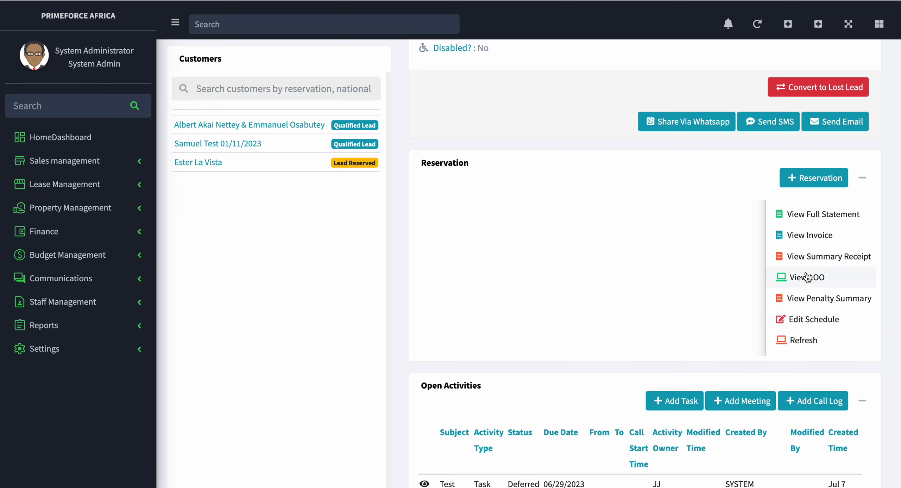
scroll(806, 277, up, 1)
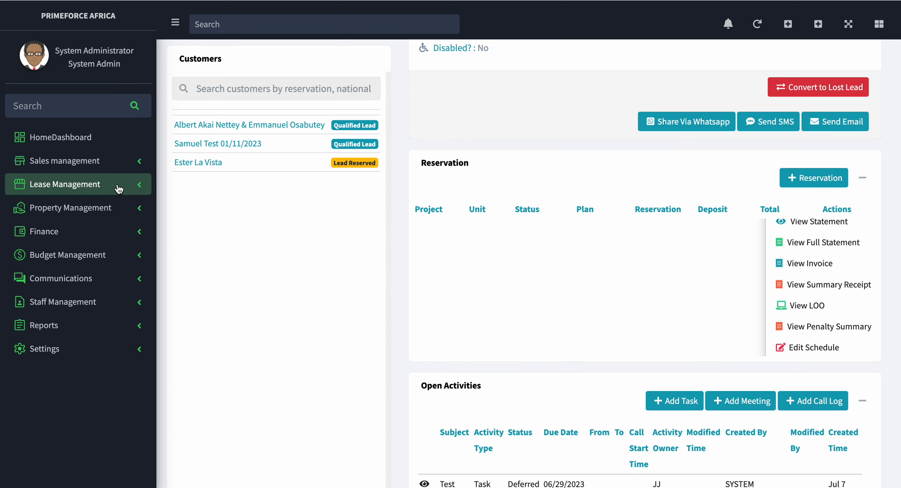
Step: Open the LOO list in Sales management and filter it to the project PRIMEFORCE AFRICA
click(105, 172)
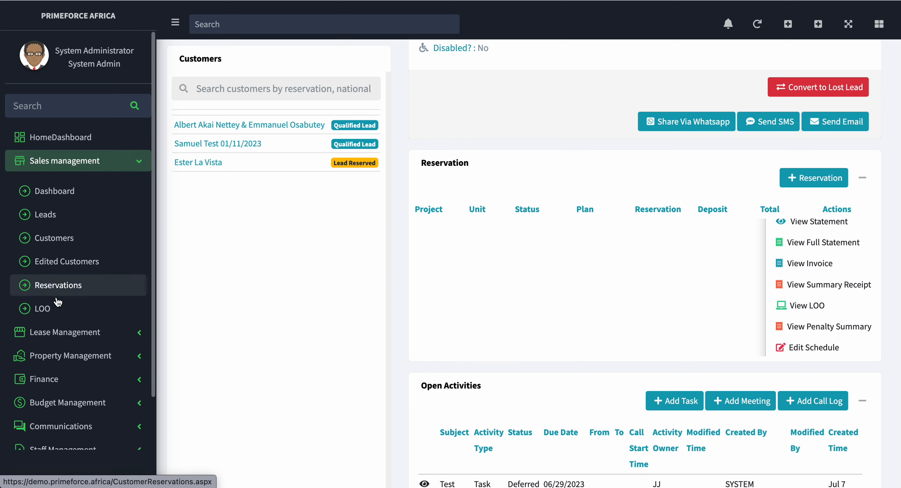
scroll(62, 313, down, 1)
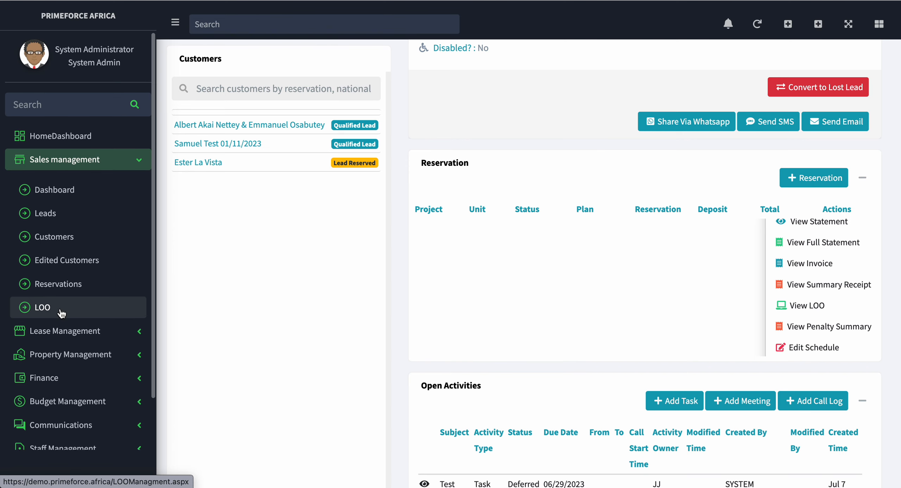
click(62, 312)
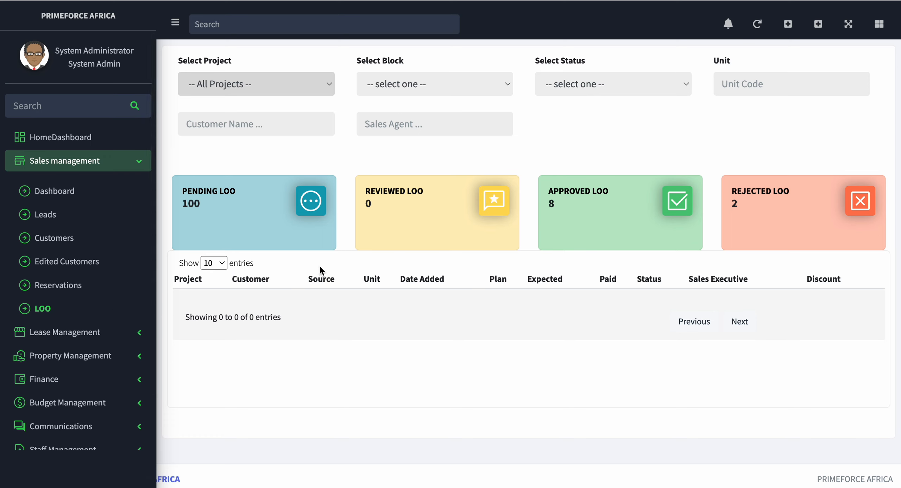
click(302, 91)
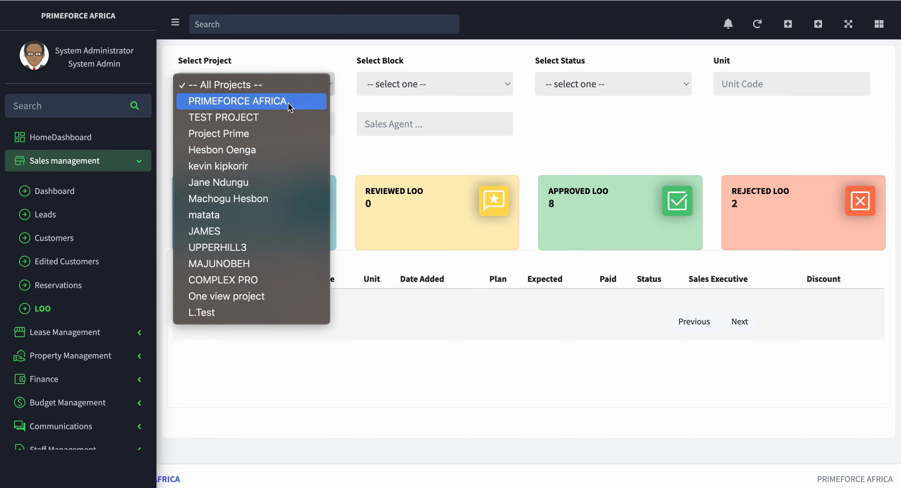
click(288, 103)
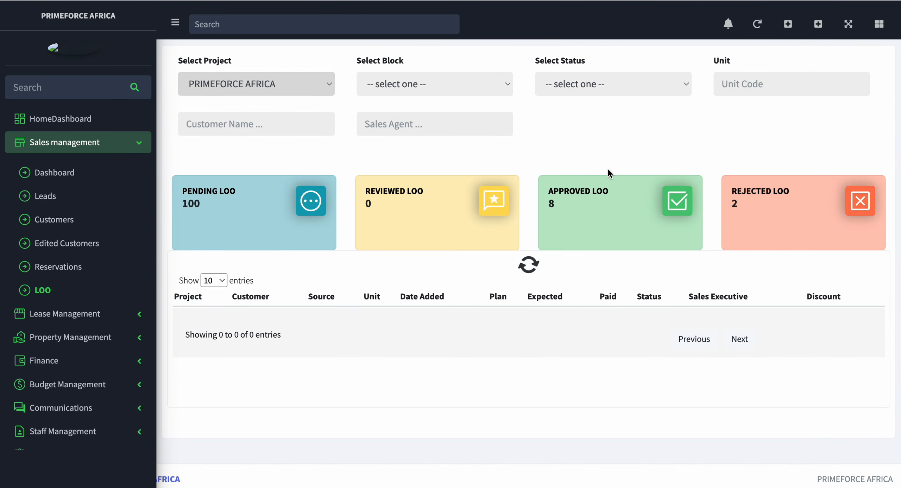
Step: Look through the filtered LOO entries and open one of them for viewing
scroll(606, 168, down, 3)
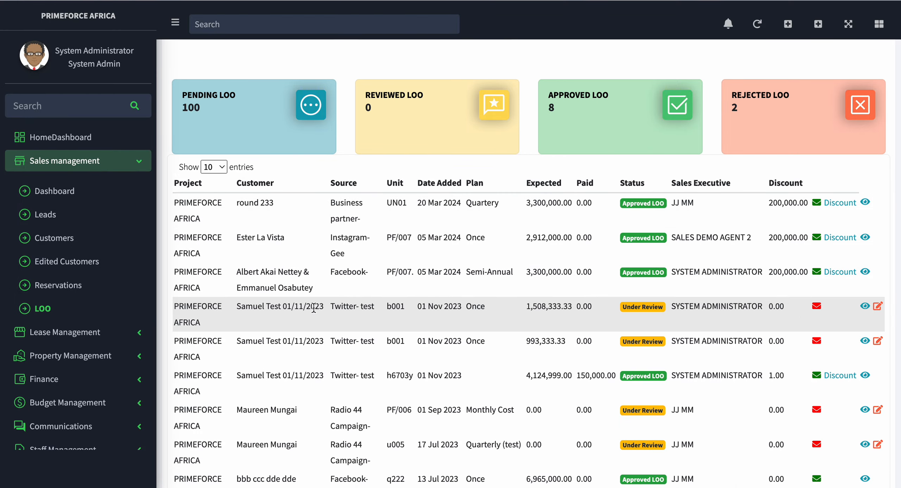
scroll(412, 281, down, 4)
scroll(422, 289, up, 3)
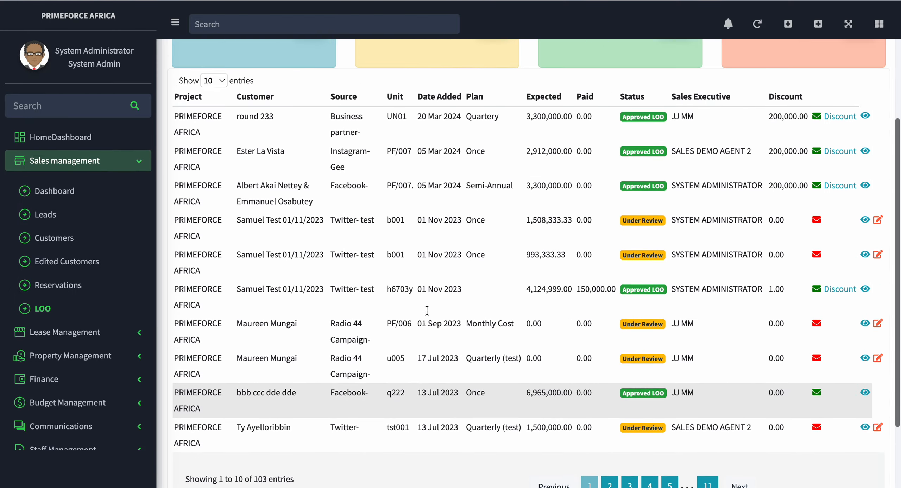
click(864, 262)
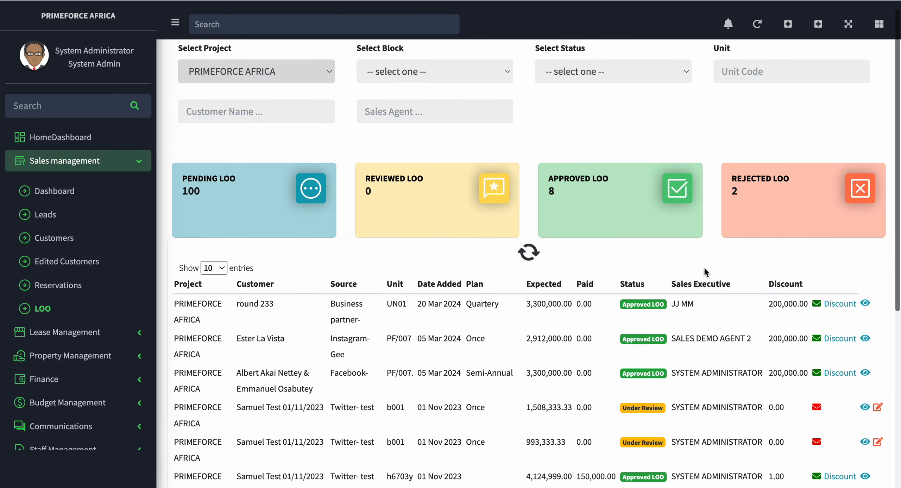
Step: Open the status form of the first b001 LOO under review, inspect its LOO Status options, clear Send Email, and close without proceeding
scroll(704, 266, down, 5)
scroll(705, 268, down, 1)
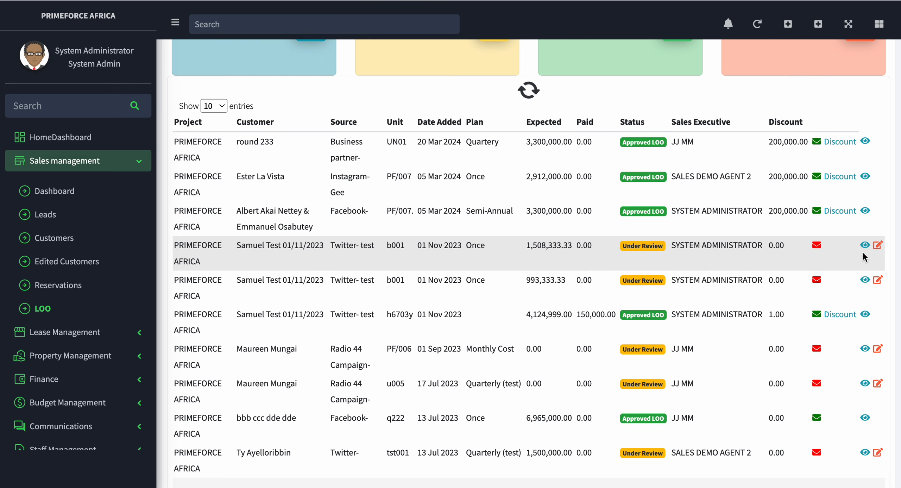
click(878, 248)
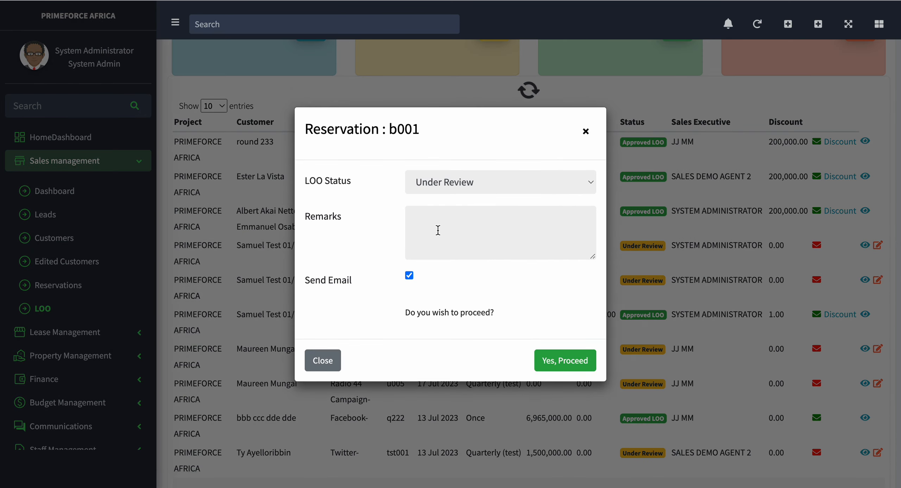
click(480, 181)
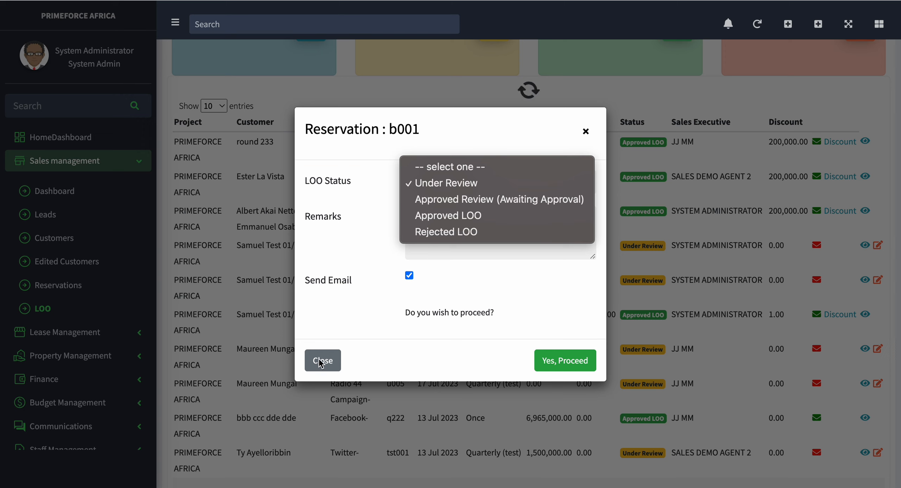
click(409, 278)
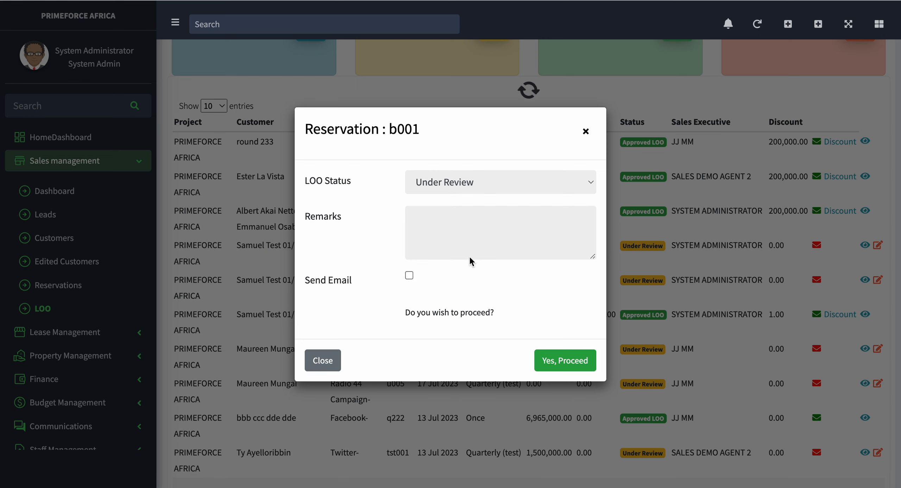
click(481, 190)
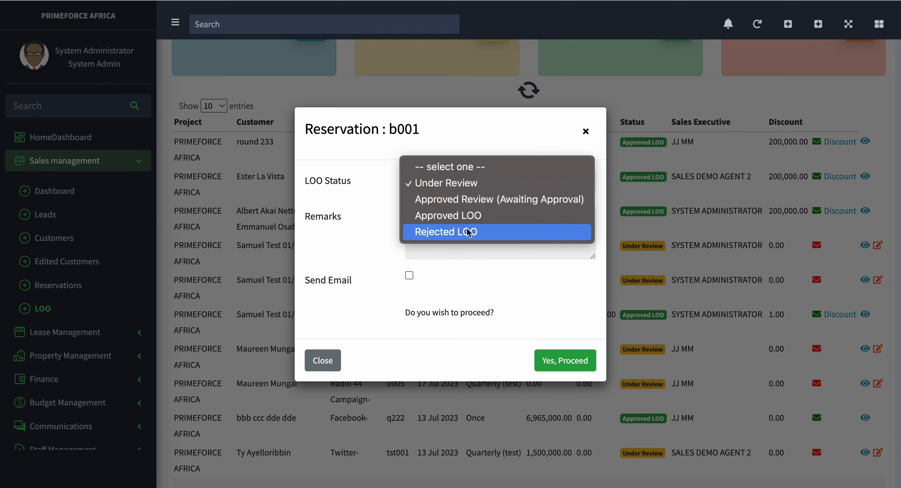
click(587, 134)
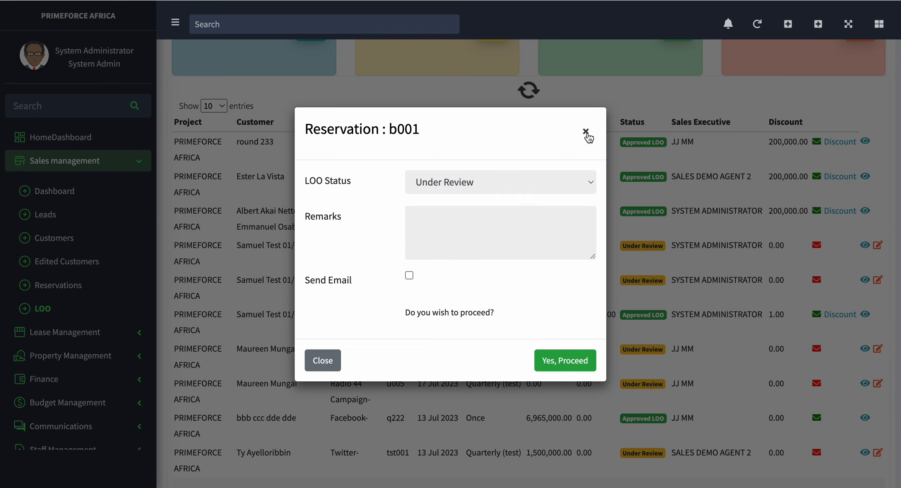
click(587, 134)
Step: Review the Discount column and the discount links of the approved LOOs, down to the end of the list
scroll(780, 212, up, 5)
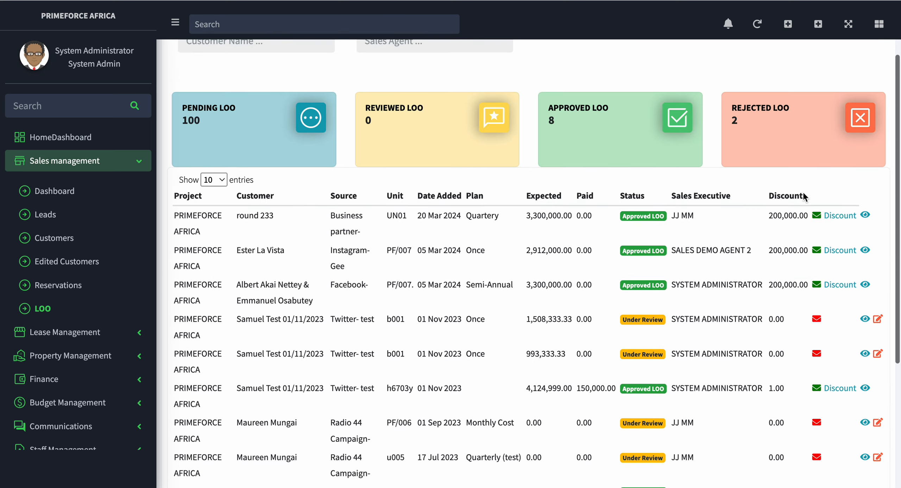
scroll(810, 268, down, 2)
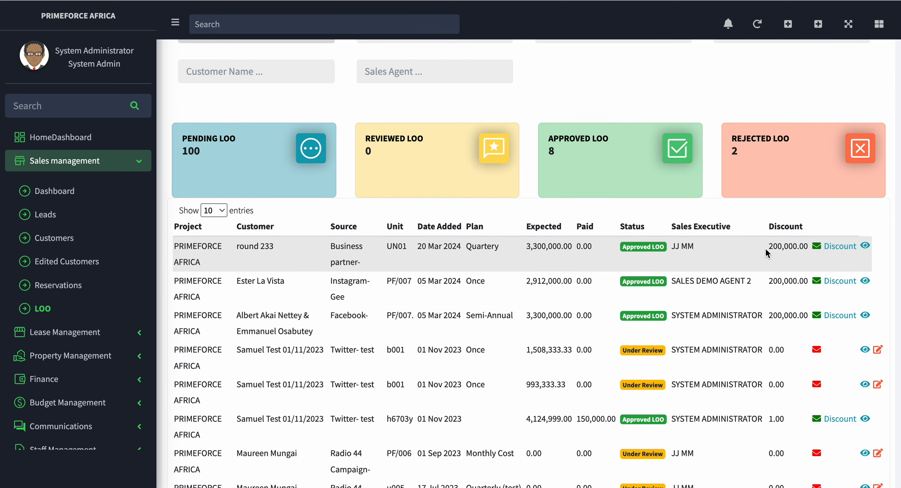
drag(768, 247, 803, 247)
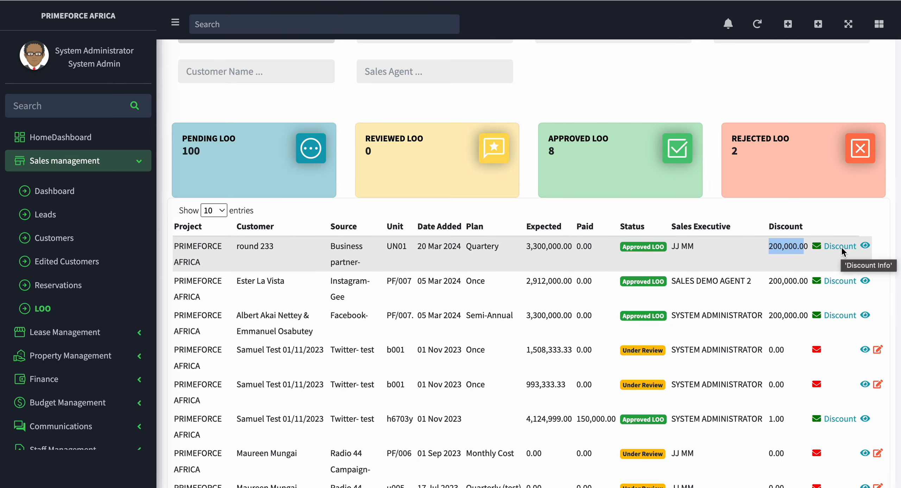
scroll(840, 245, down, 3)
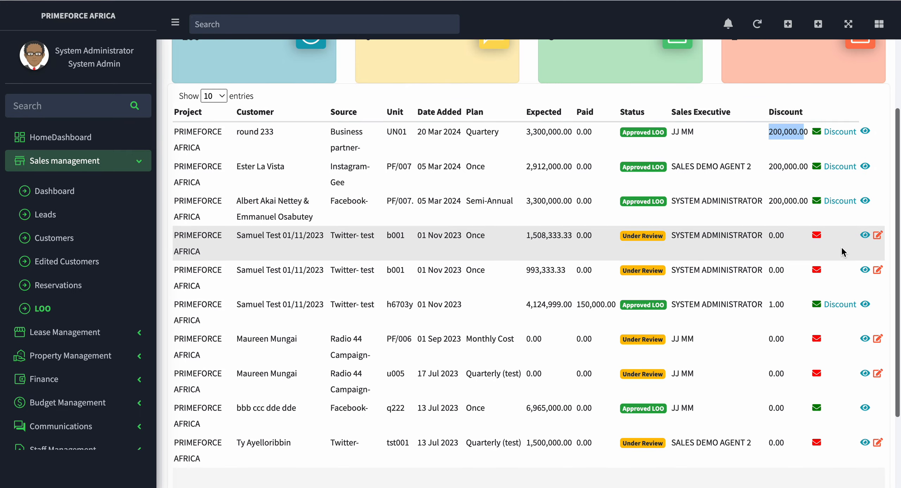
scroll(840, 246, down, 2)
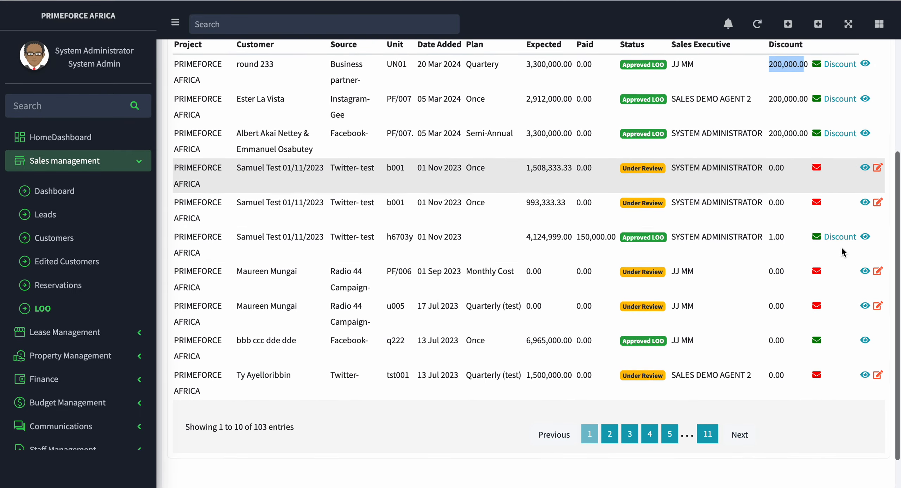
scroll(827, 255, down, 1)
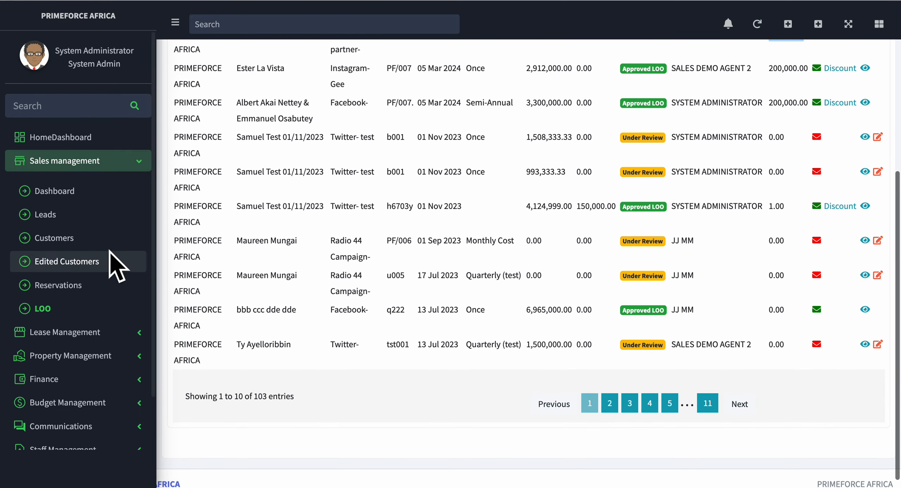
Step: Open the Customers list in Sales management and view the Lead Reserved customer in row 16, down to the reservations
click(55, 239)
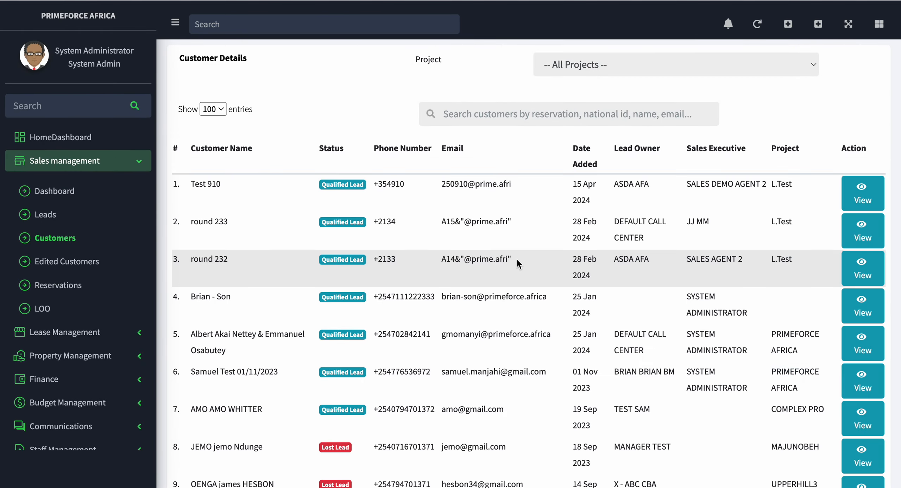
scroll(575, 319, down, 6)
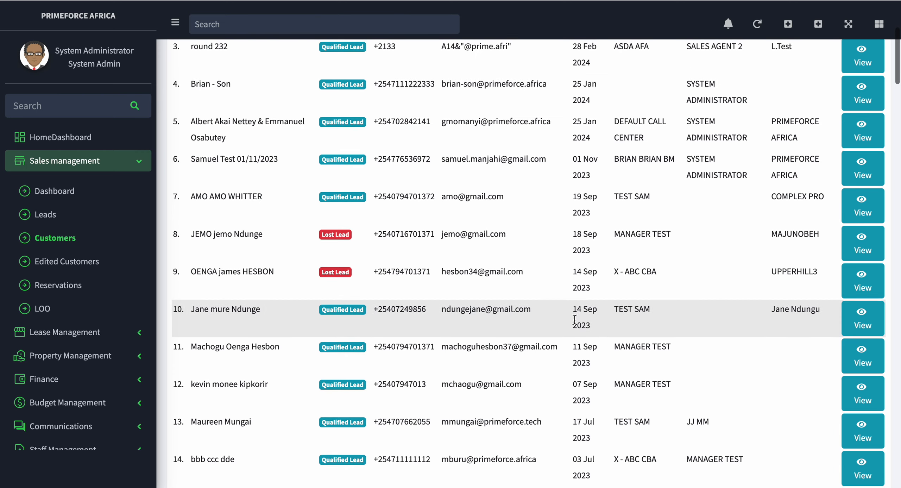
scroll(575, 319, down, 5)
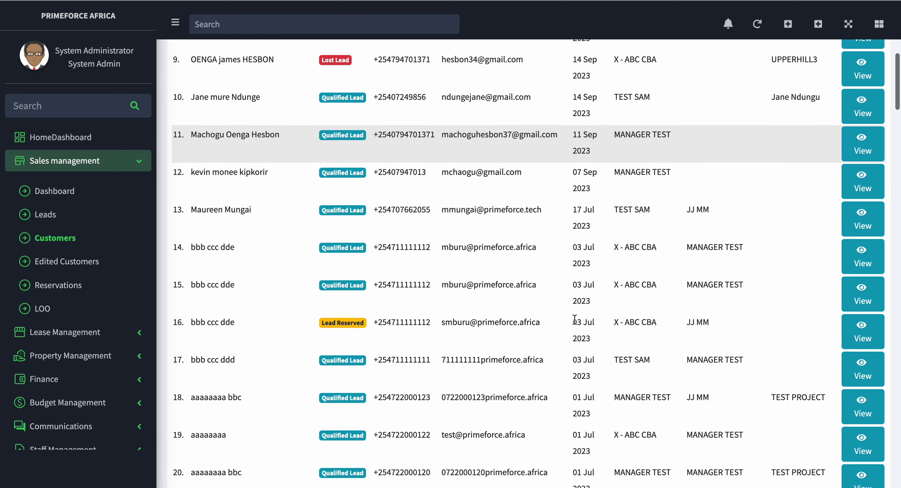
scroll(574, 319, down, 1)
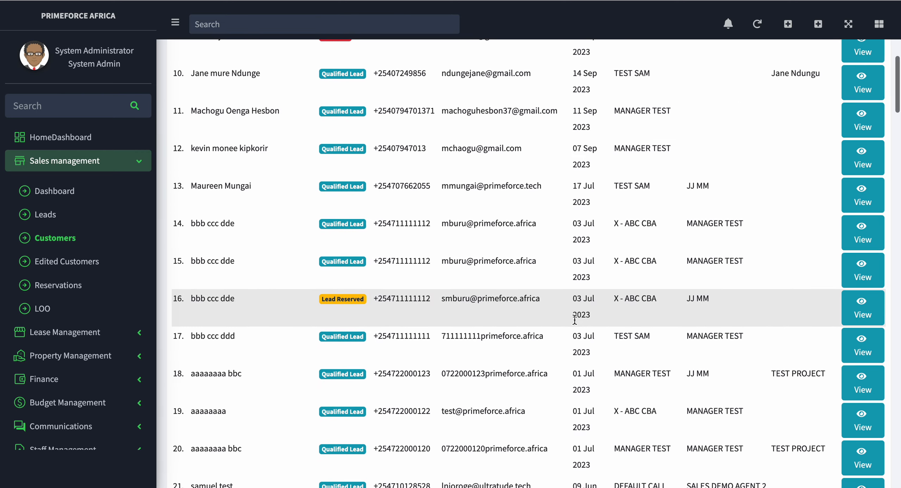
click(853, 311)
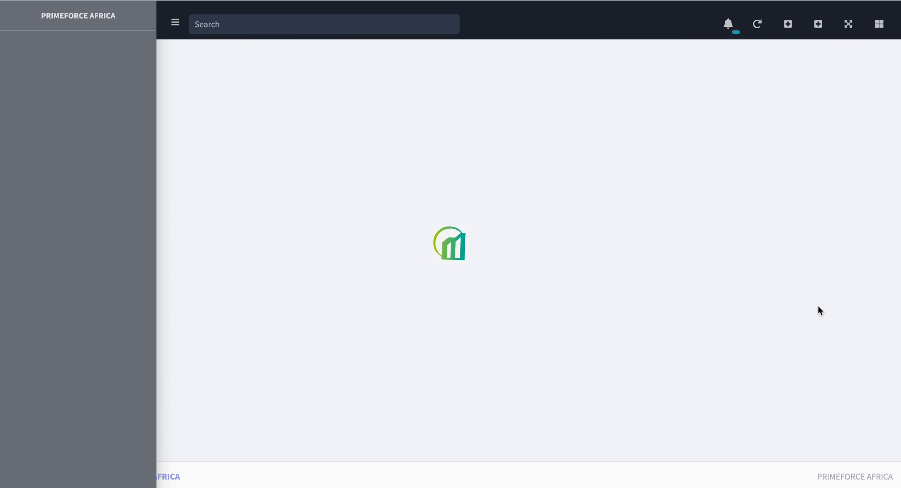
scroll(766, 322, down, 9)
scroll(766, 321, up, 3)
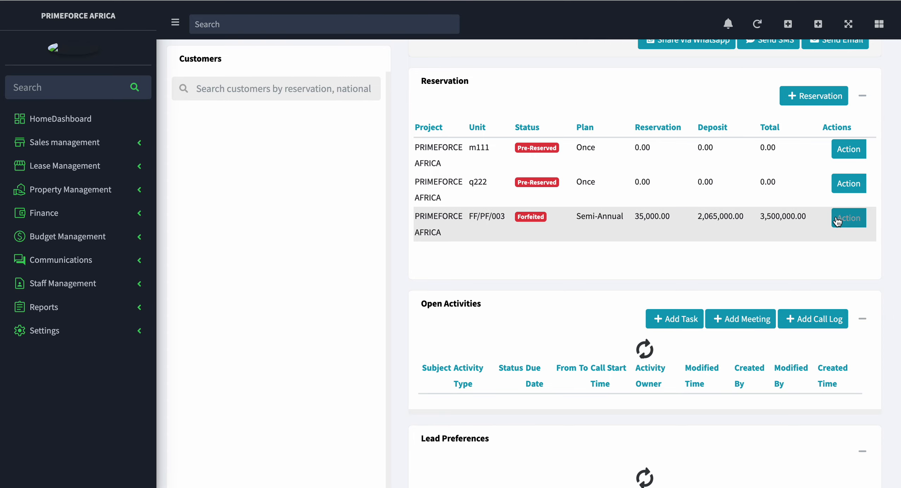
Step: Open this customer's FF/PF/003 reservation statement, examine the amounts paid per item and the receipt, and close it
click(848, 218)
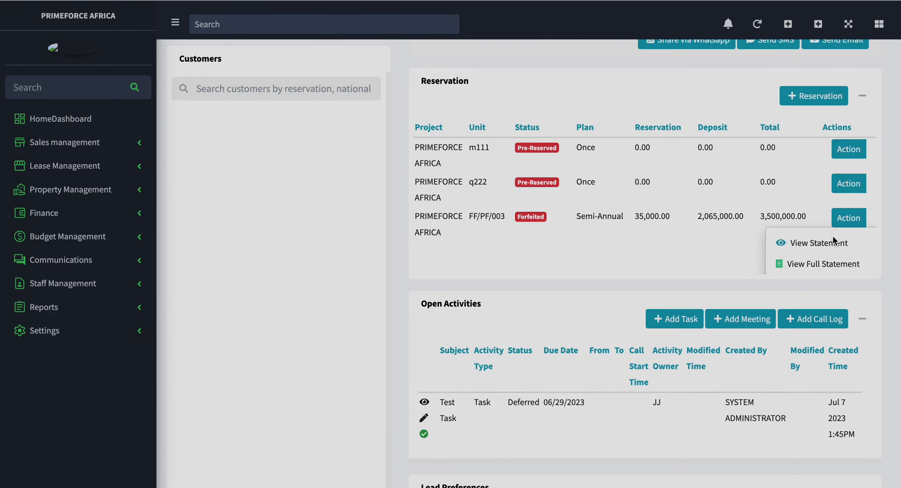
click(832, 241)
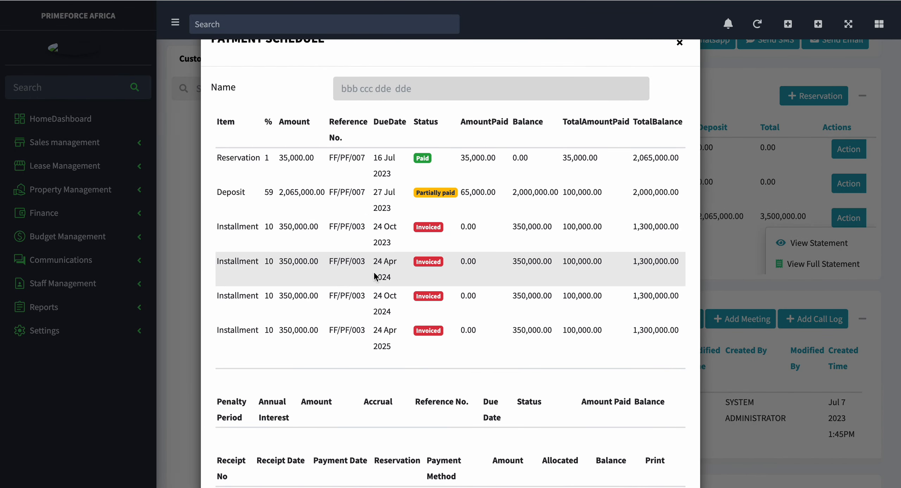
scroll(392, 253, down, 3)
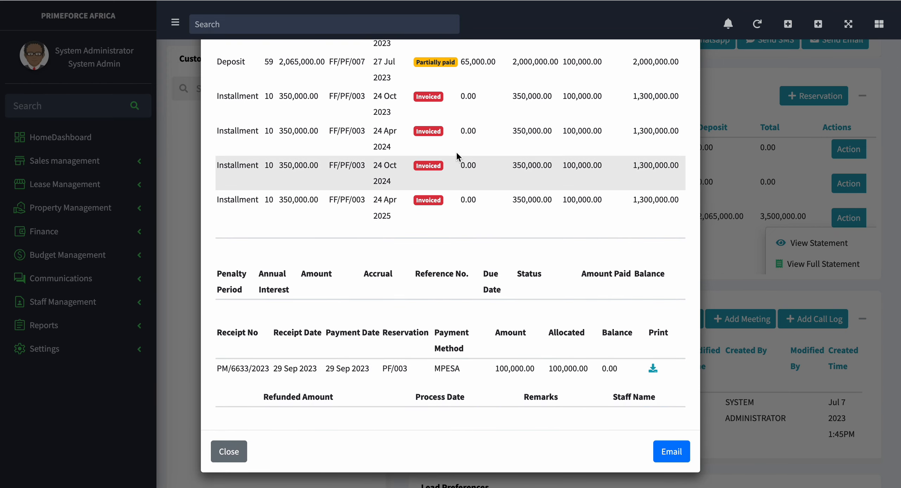
scroll(457, 150, up, 3)
drag(465, 135, 492, 163)
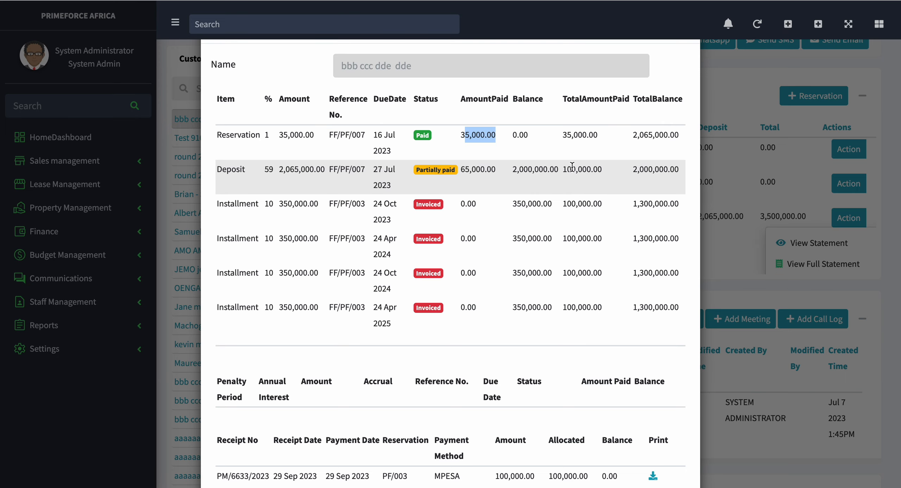
scroll(574, 166, up, 1)
click(679, 40)
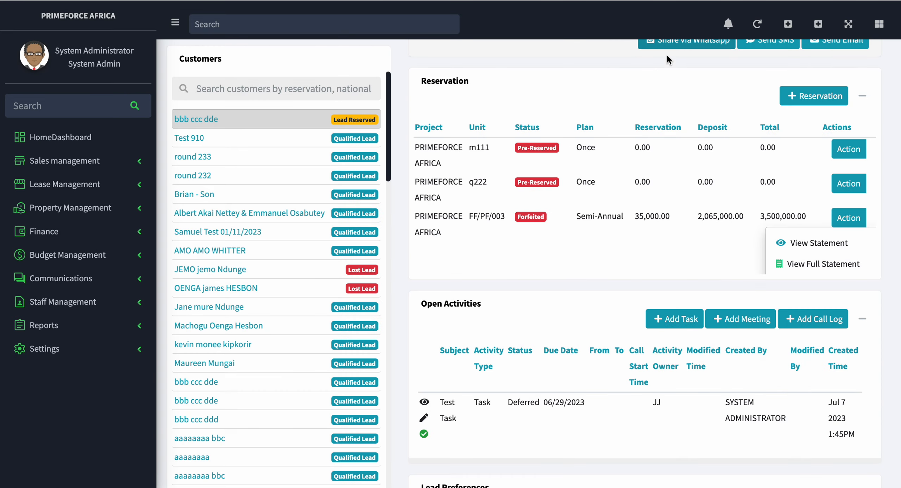
Step: Look over the reserved customer's profile details, and open the Edited Customers list in Sales management to find the pending record in row 5
click(74, 164)
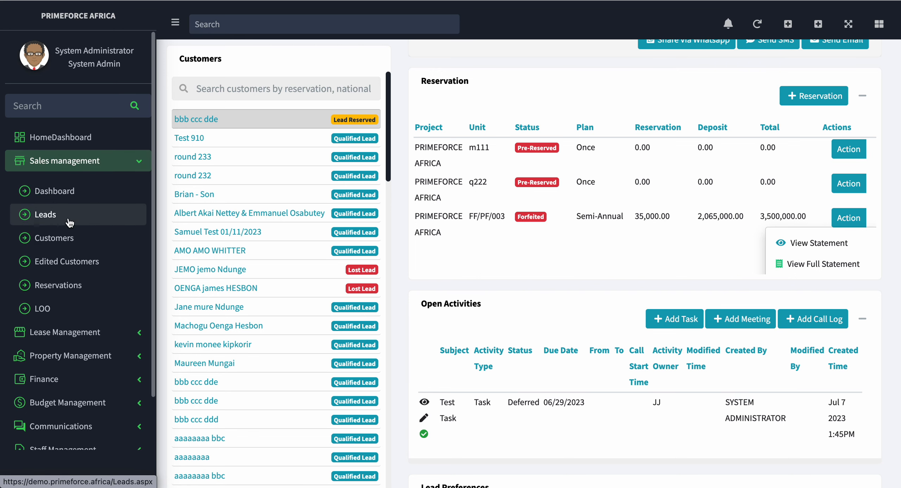
scroll(692, 196, up, 1)
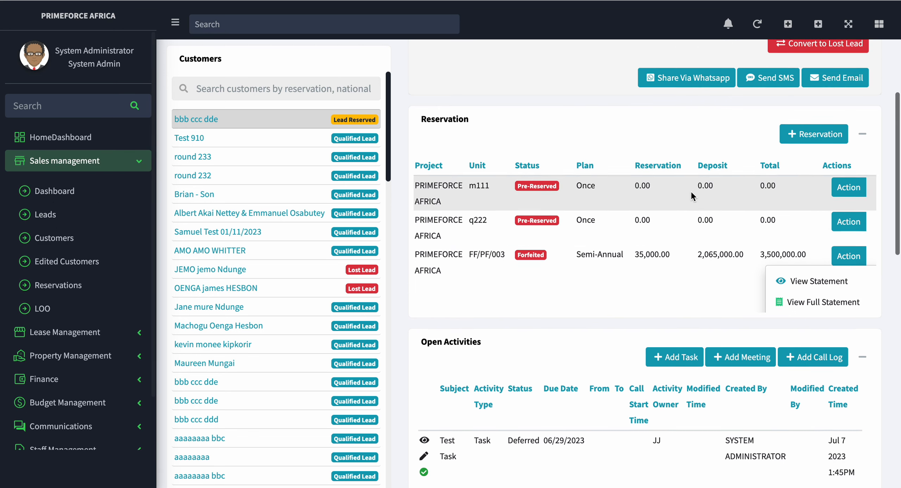
scroll(690, 190, up, 7)
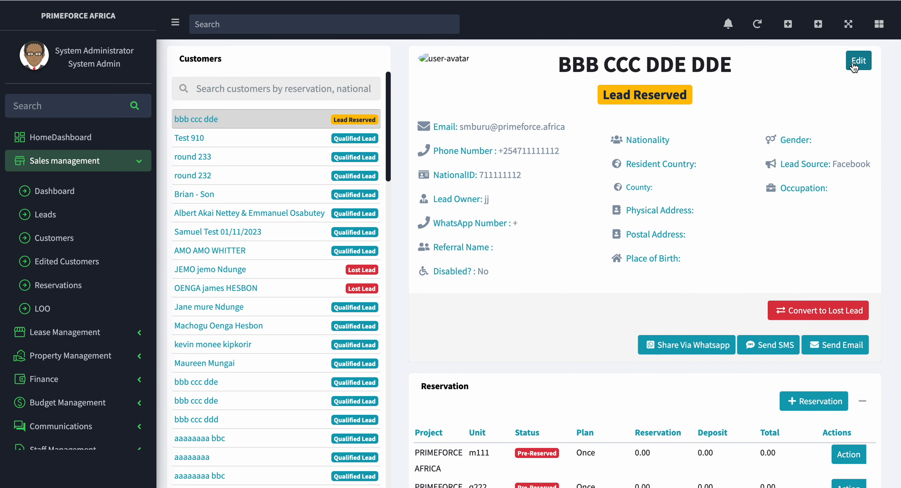
scroll(73, 262, down, 1)
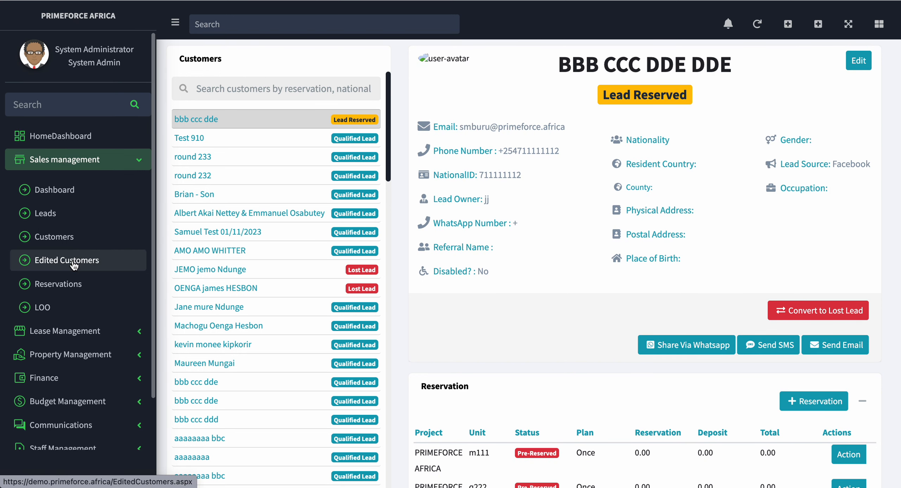
click(73, 262)
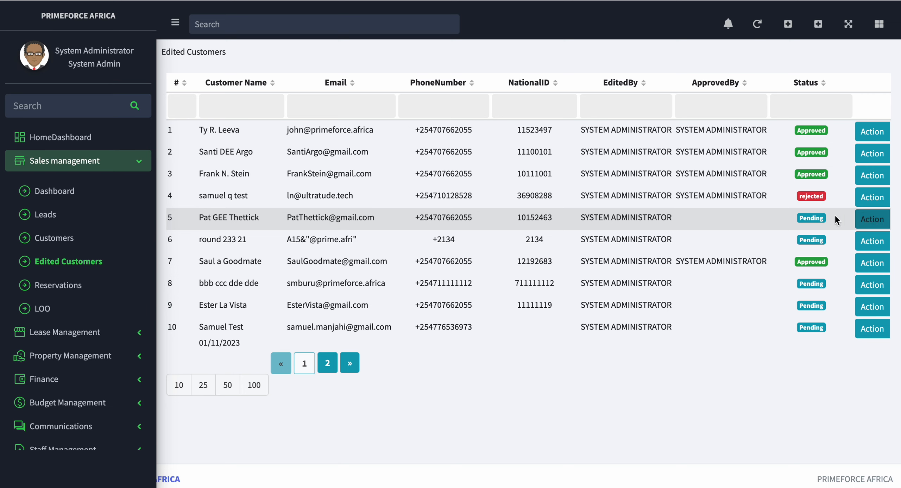
drag(200, 218, 274, 222)
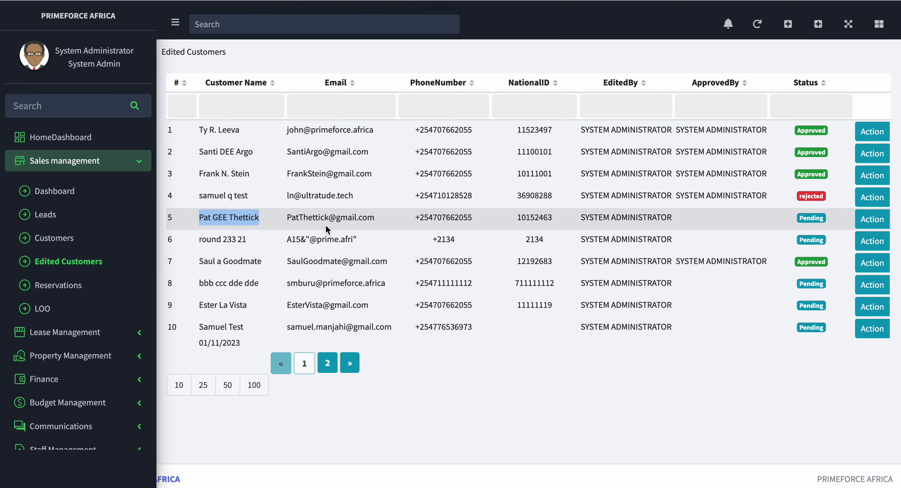
Step: Approve the pending edited record of the customer in row 5 by setting Customer Edit Status to Approved
click(875, 220)
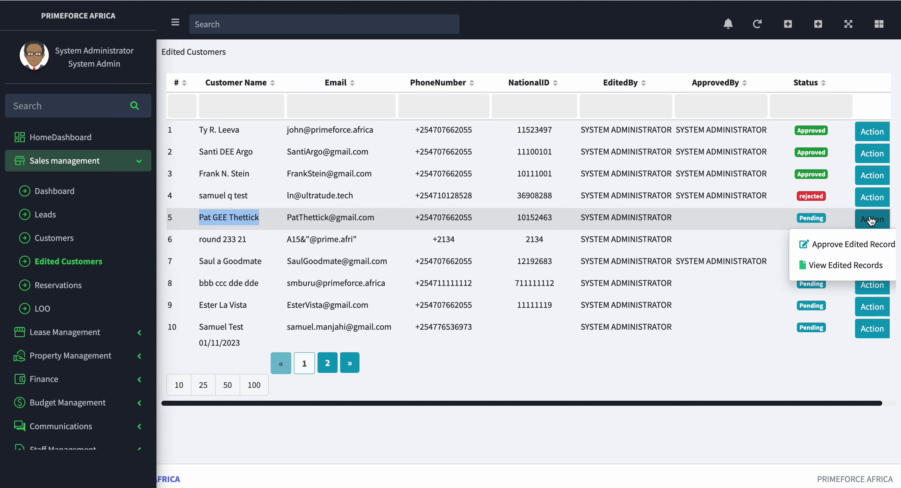
click(838, 247)
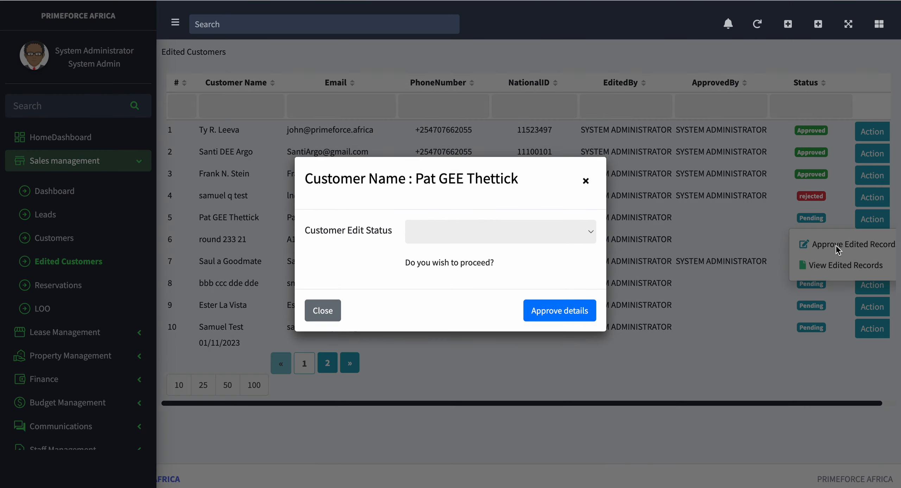
click(539, 236)
click(525, 264)
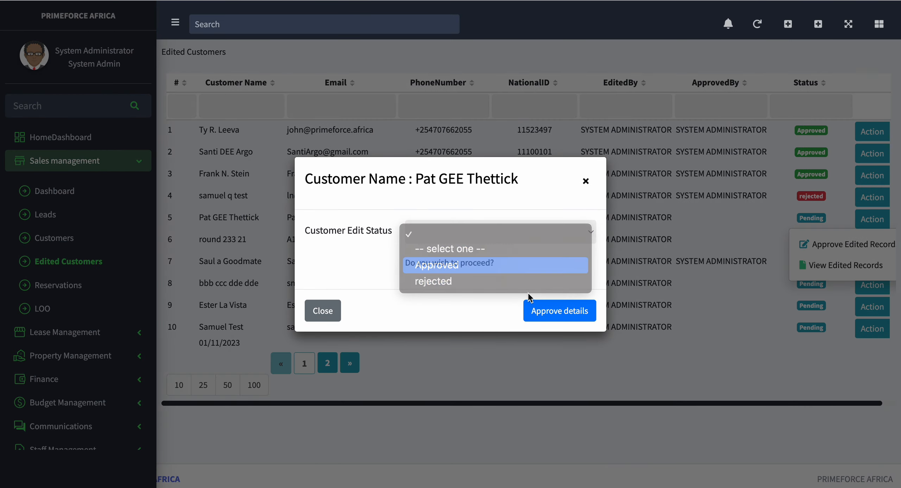
click(554, 317)
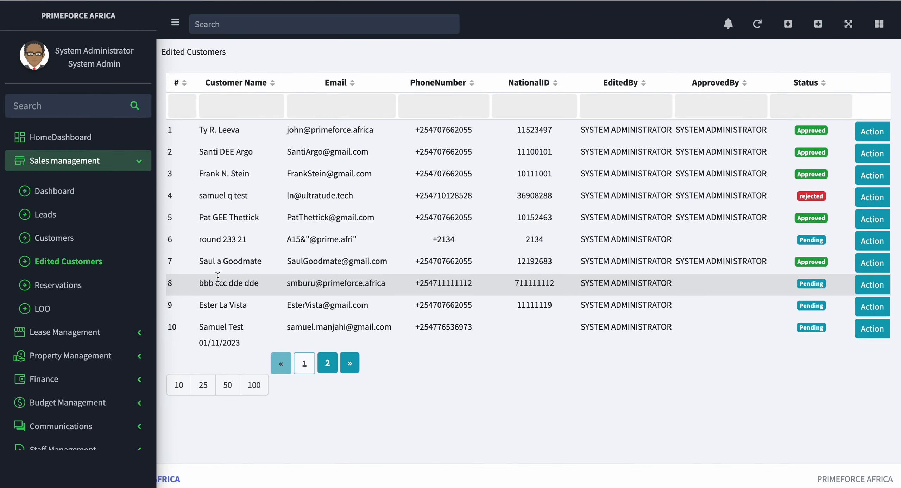
Step: Open the Reservations list in Sales management and filter it to the project PRIMEFORCE AFRICA
click(64, 288)
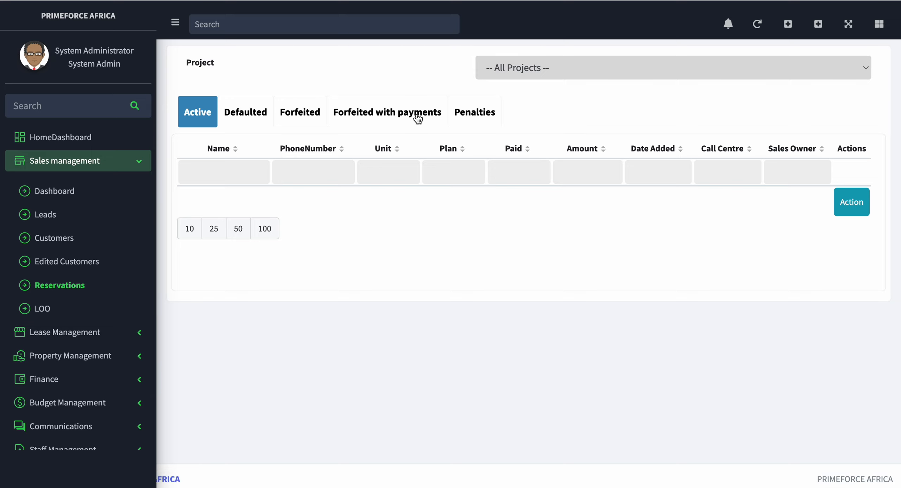
click(510, 76)
click(514, 83)
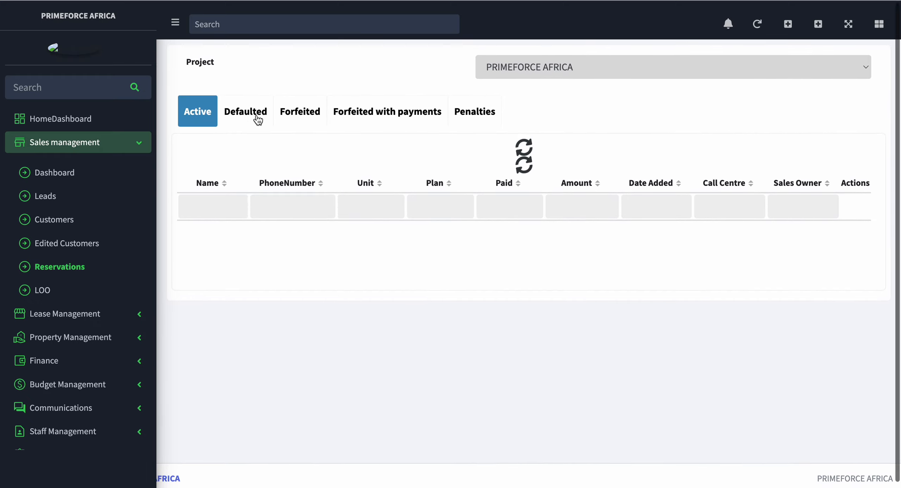
Step: Look through the Active, Defaulted, Forfeited and Forfeited with payments reservation categories of PRIMEFORCE AFRICA
click(258, 120)
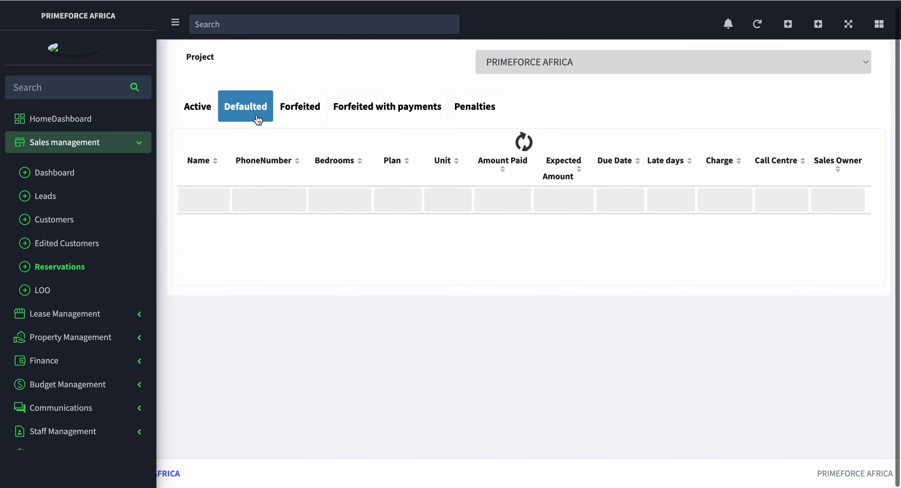
click(188, 111)
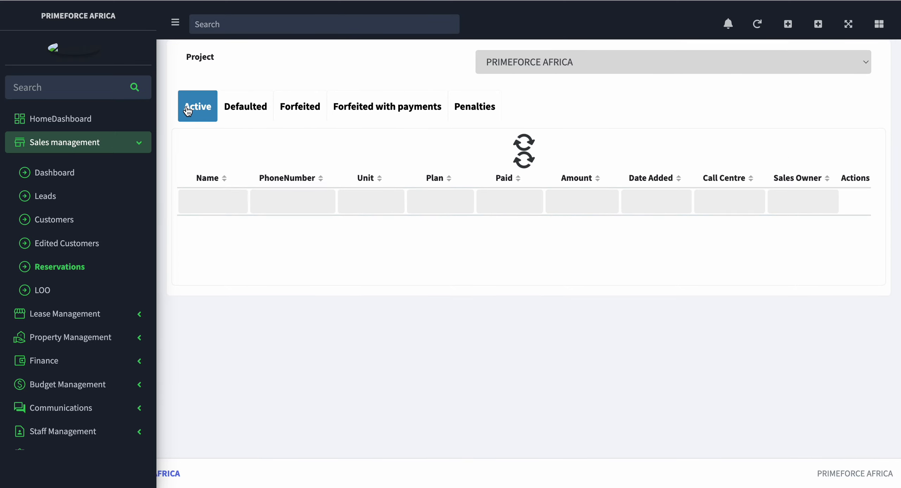
click(233, 111)
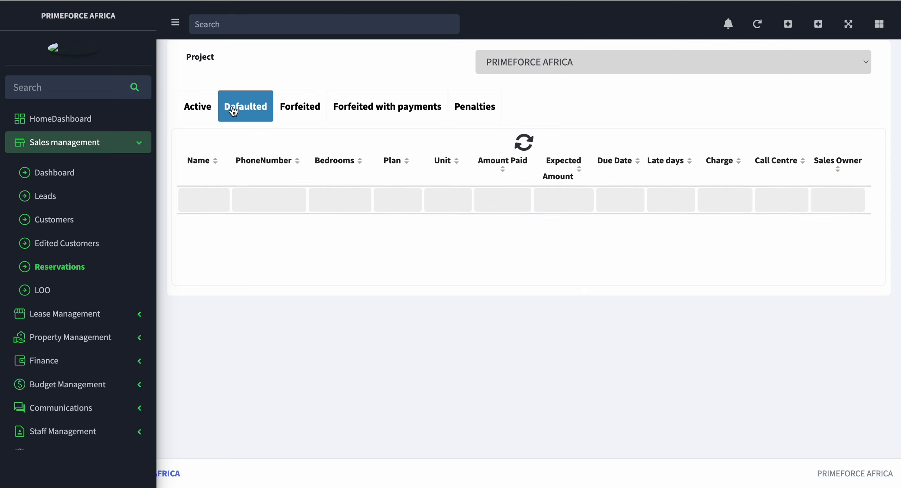
click(202, 107)
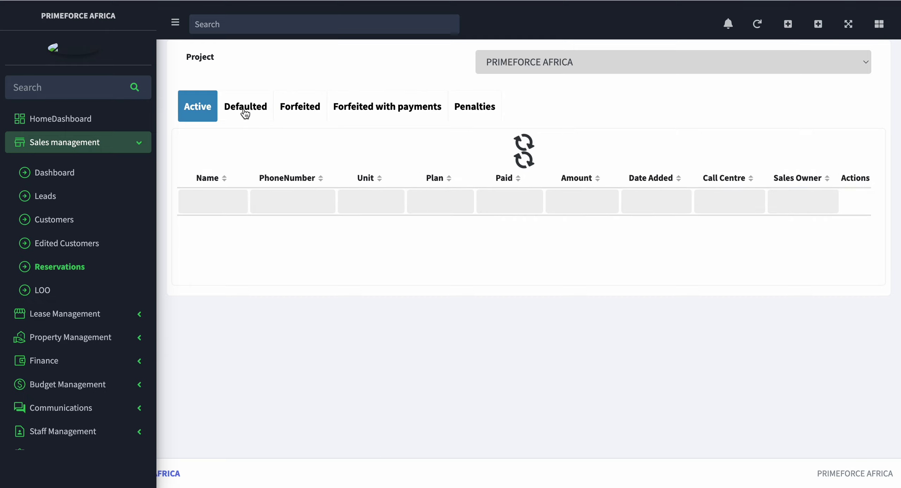
click(258, 110)
click(286, 112)
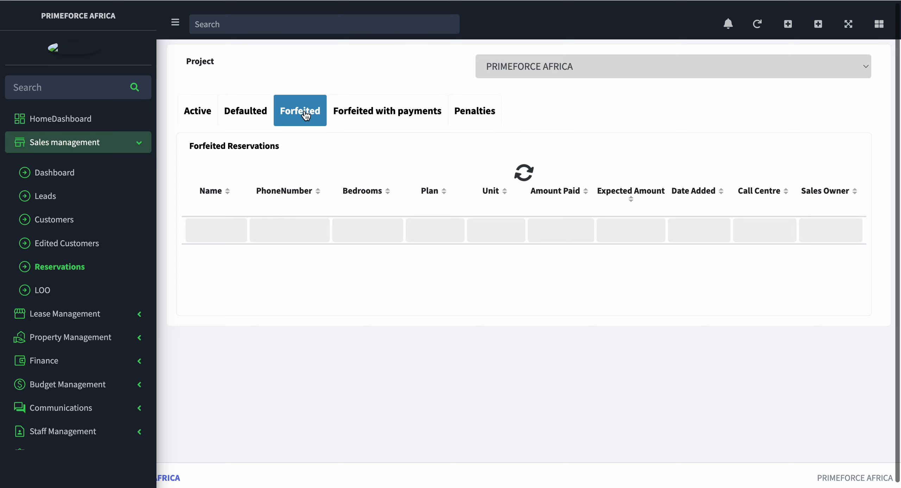
click(391, 122)
Step: Filter the reservations to the project TEST PROJECT and show the Active category
click(547, 77)
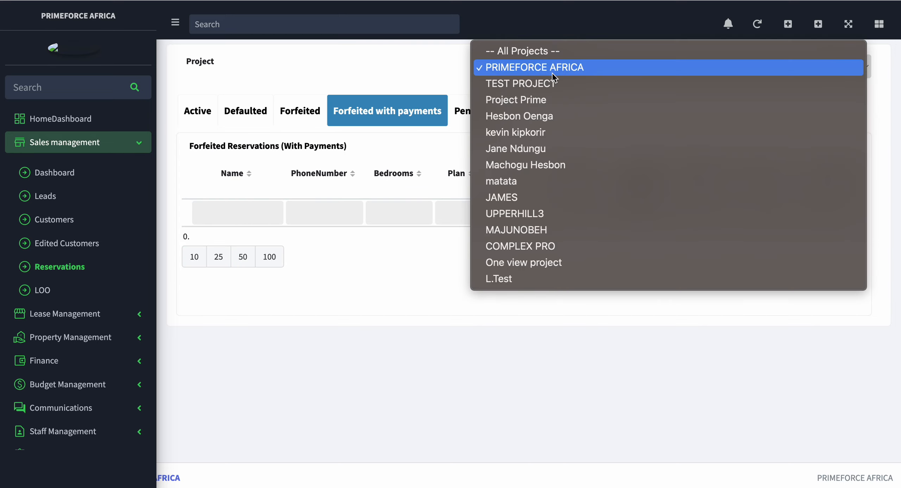
click(550, 85)
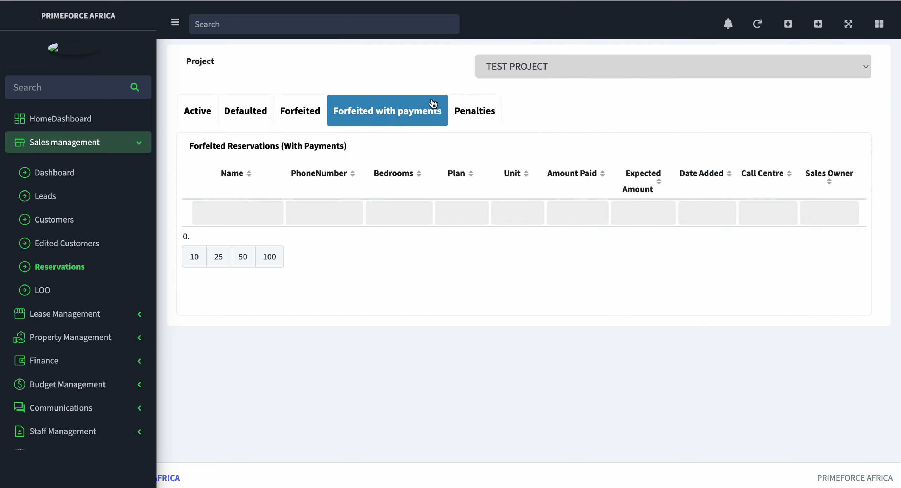
click(193, 112)
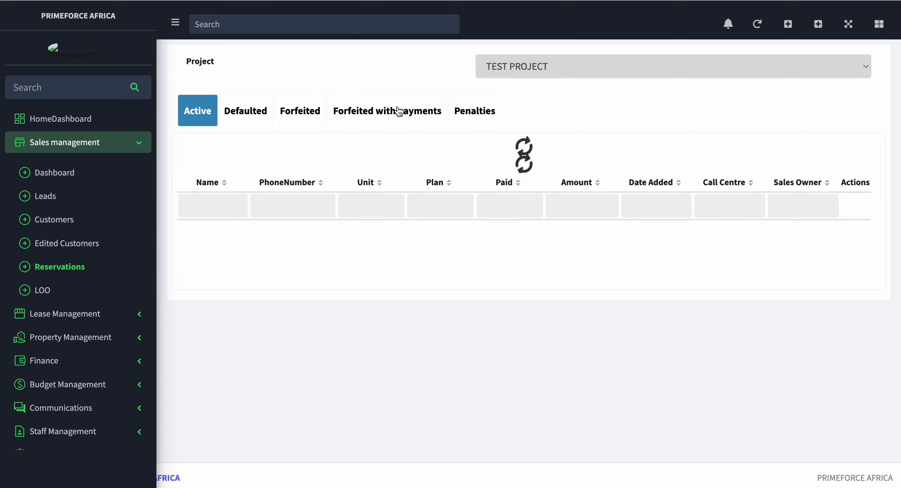
Step: Try filtering the active reservations by the project L.Test and by One view project
click(551, 70)
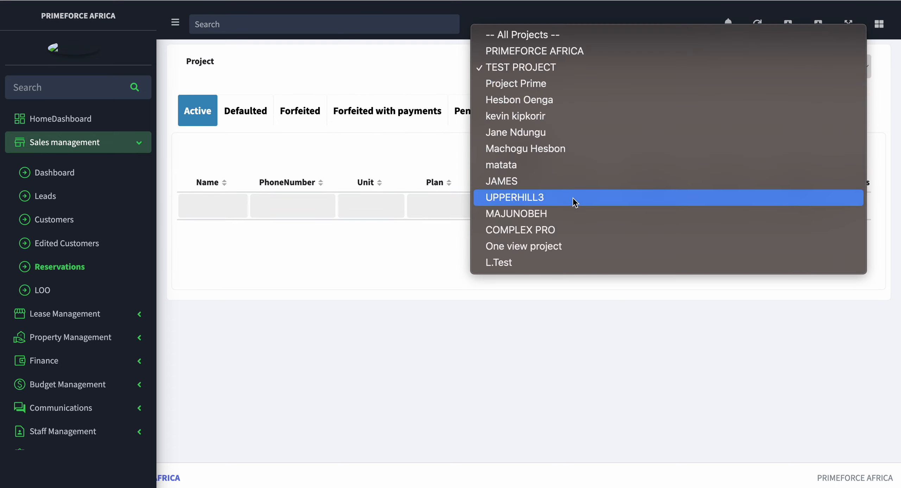
click(569, 262)
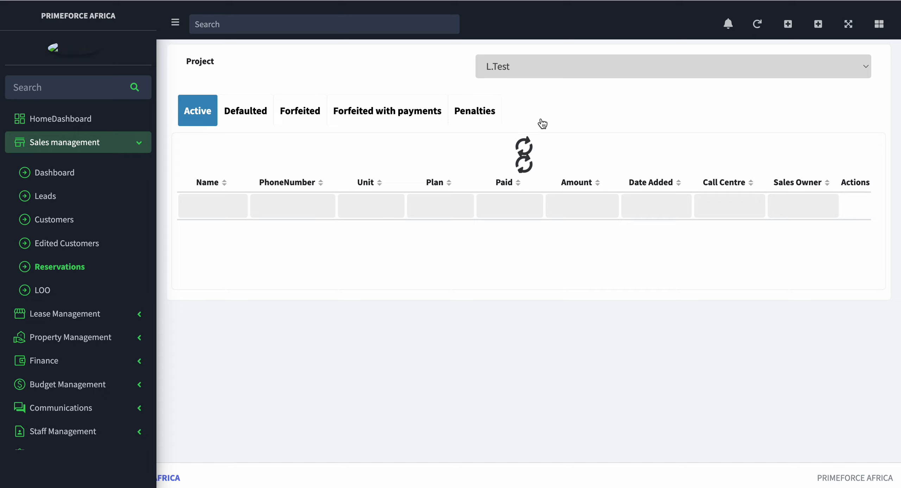
click(562, 69)
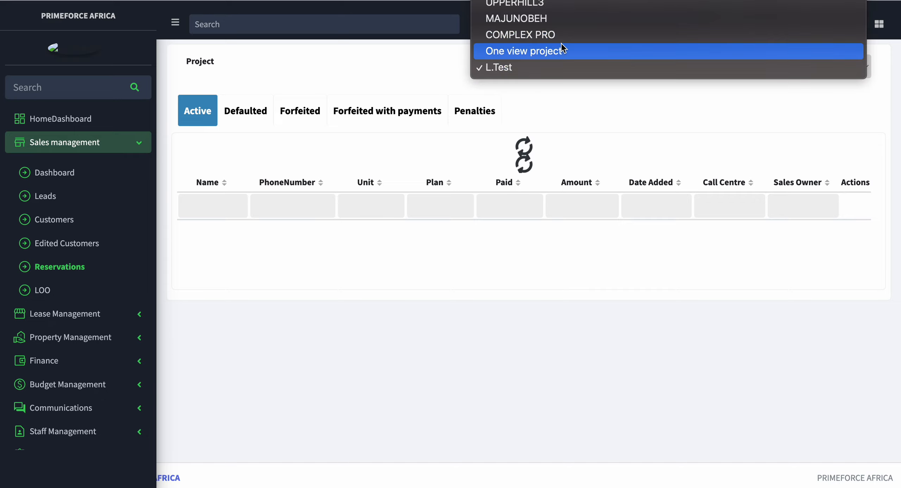
click(560, 45)
Step: Set the project filter of the active reservations back to TEST PROJECT
click(562, 66)
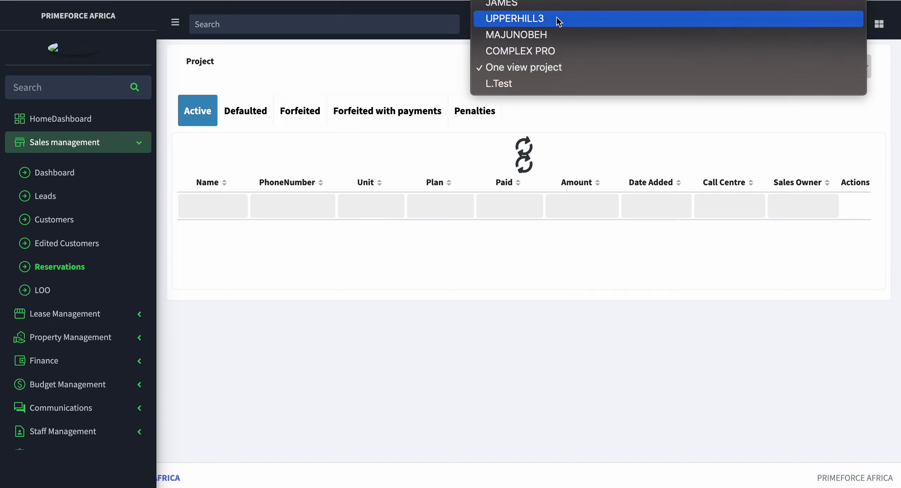
scroll(559, 21, up, 3)
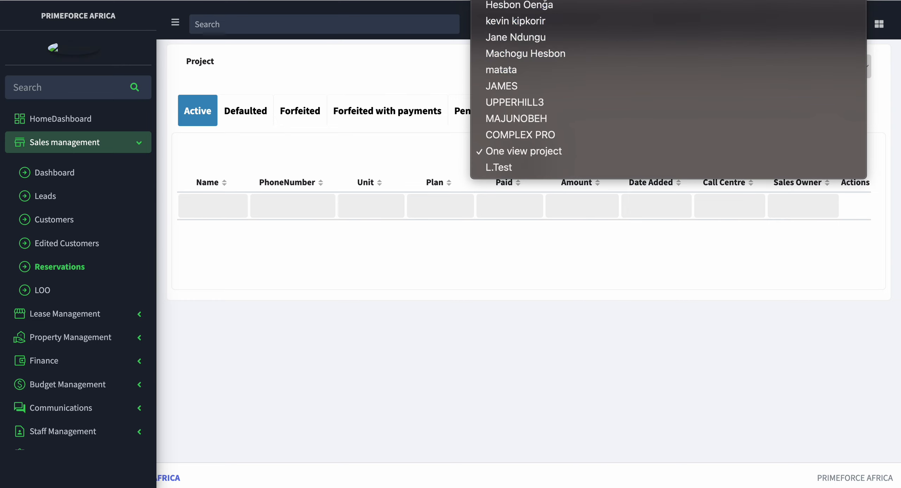
click(539, 12)
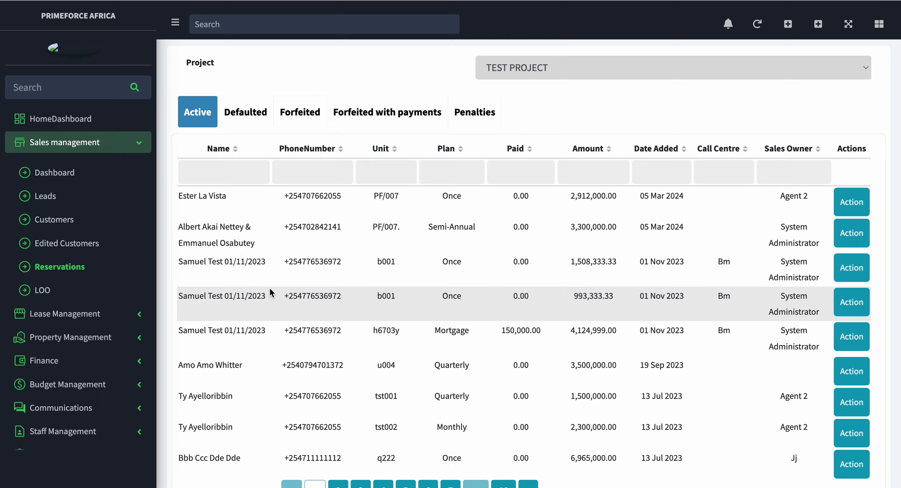
Step: Look through TEST PROJECT's active reservations and open the available actions for the Semi-Annual reservation in row 2
scroll(269, 287, down, 3)
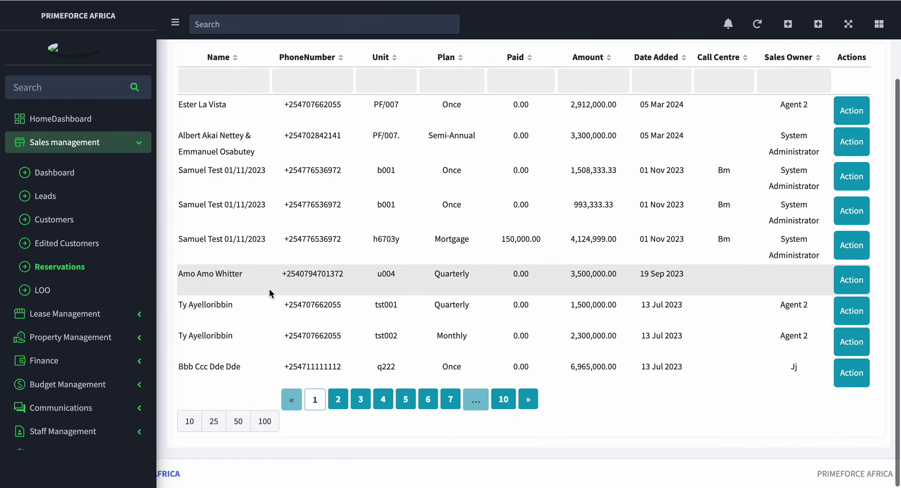
scroll(284, 283, up, 4)
click(849, 243)
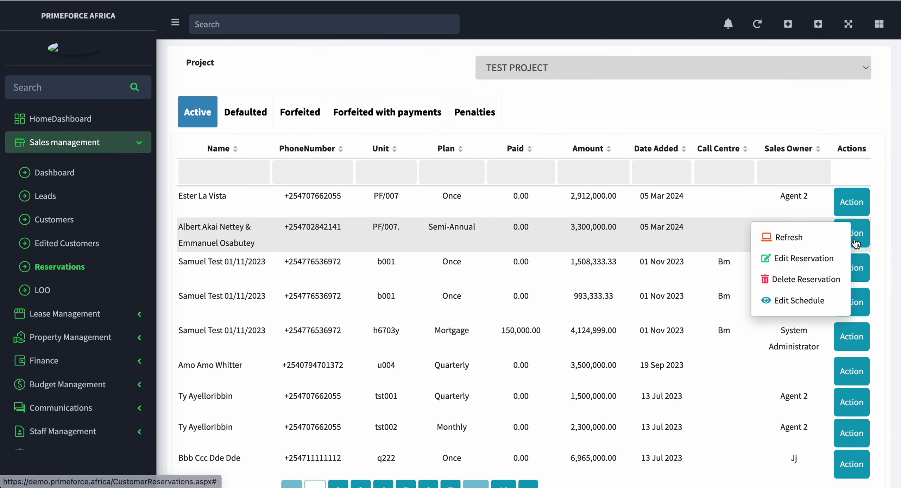